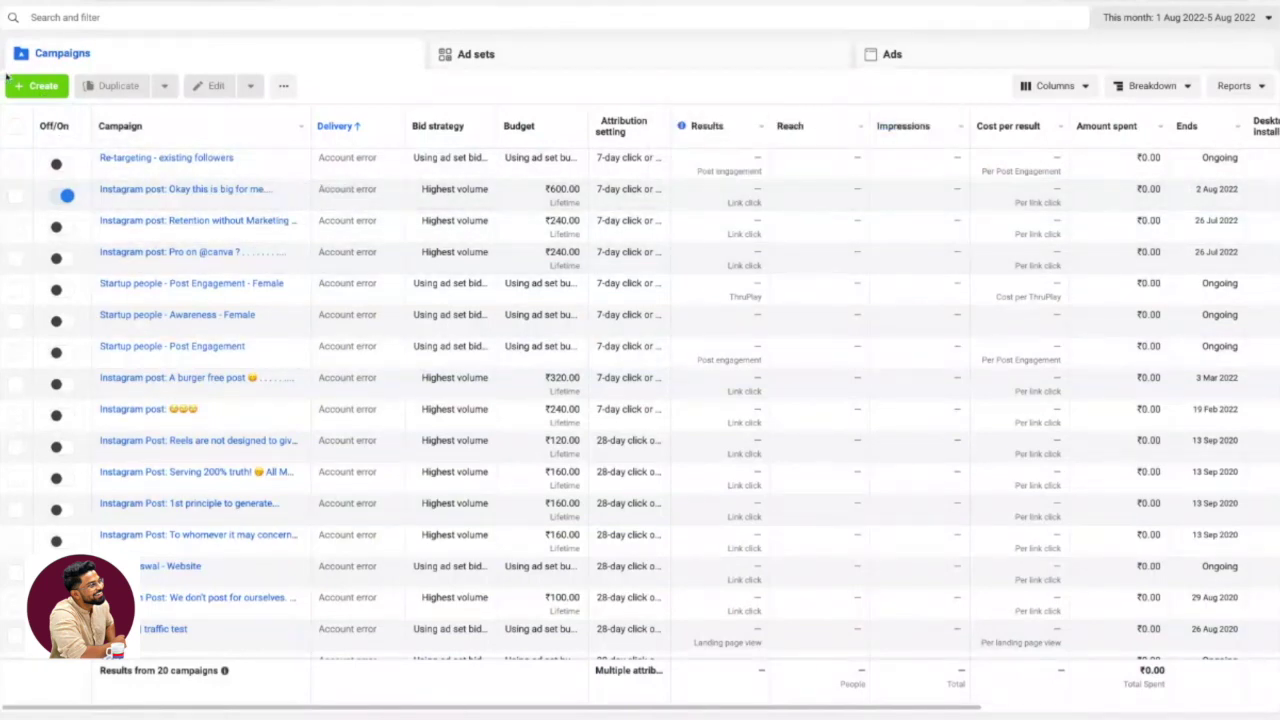
Create a new campaign with the App promotion objective
left_click(36, 86)
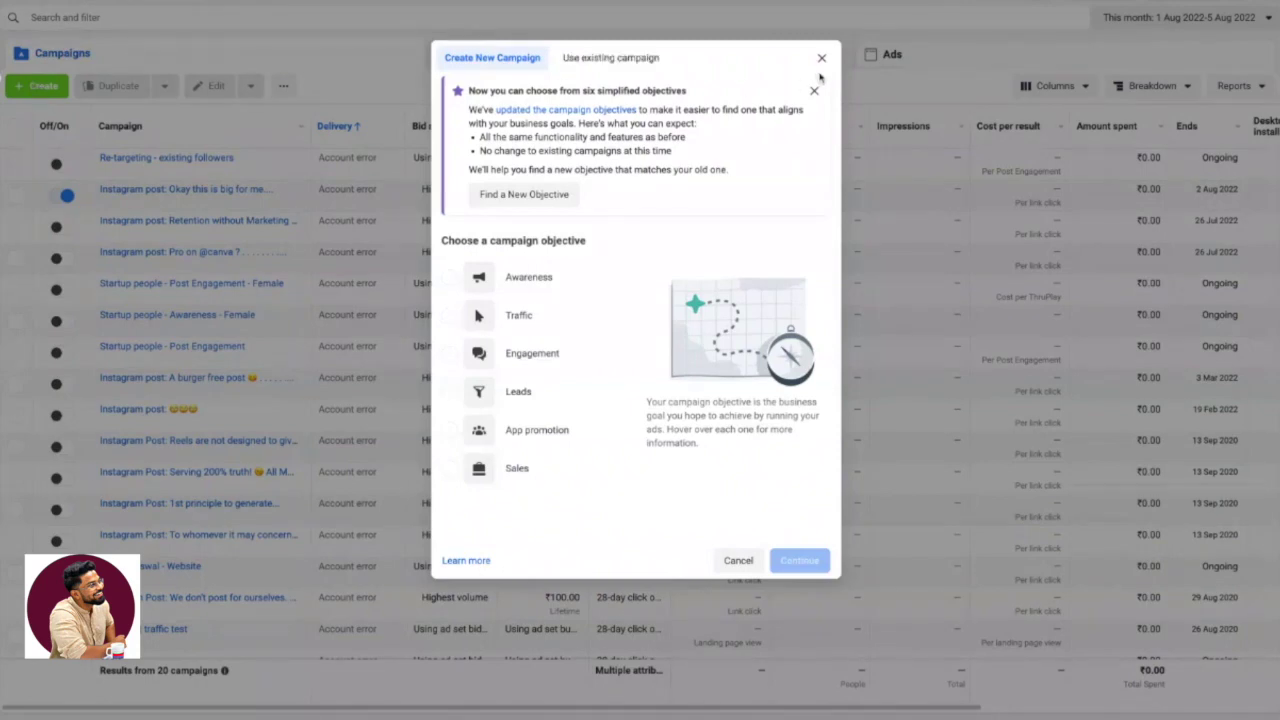
left_click(821, 58)
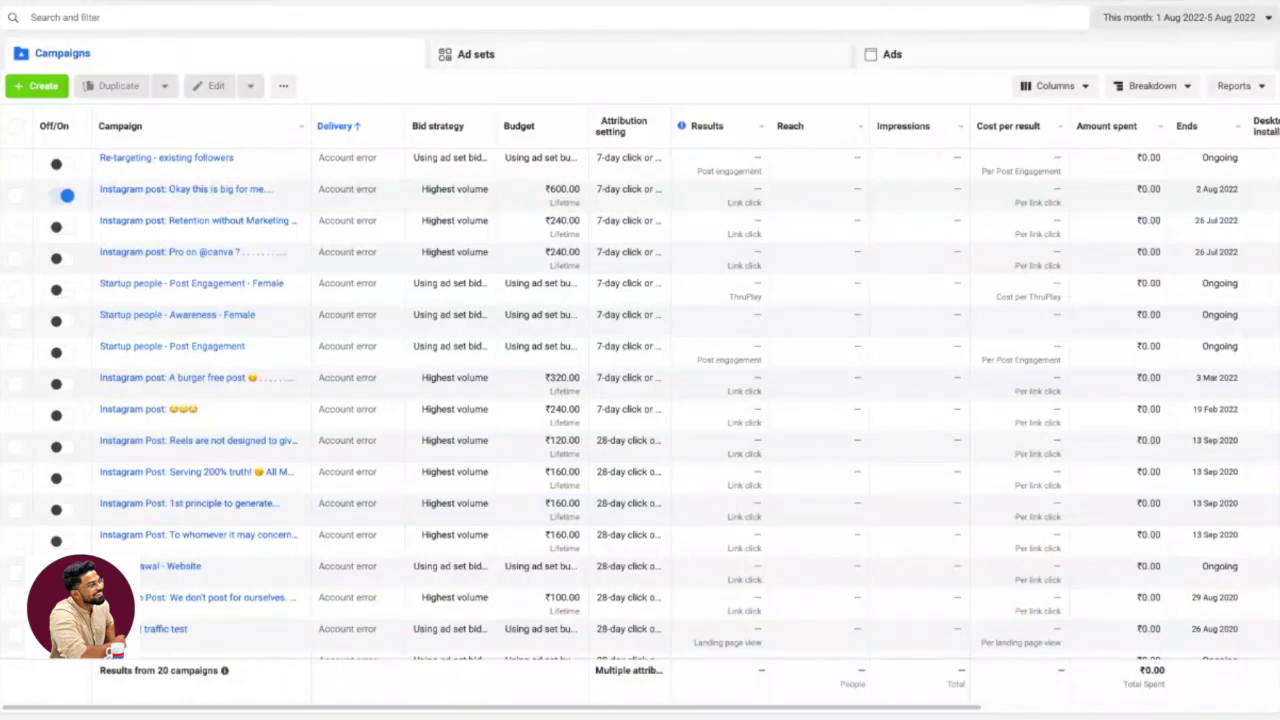
left_click(42, 86)
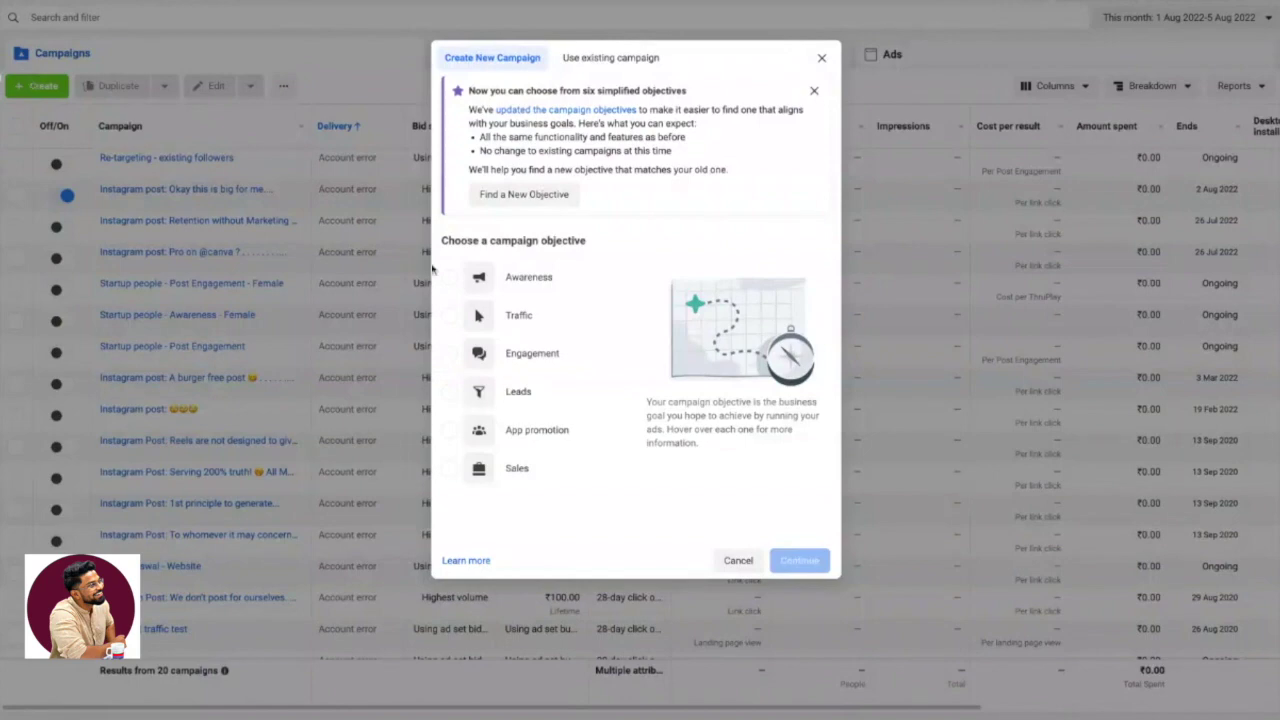
mouse_move(531, 344)
mouse_move(527, 447)
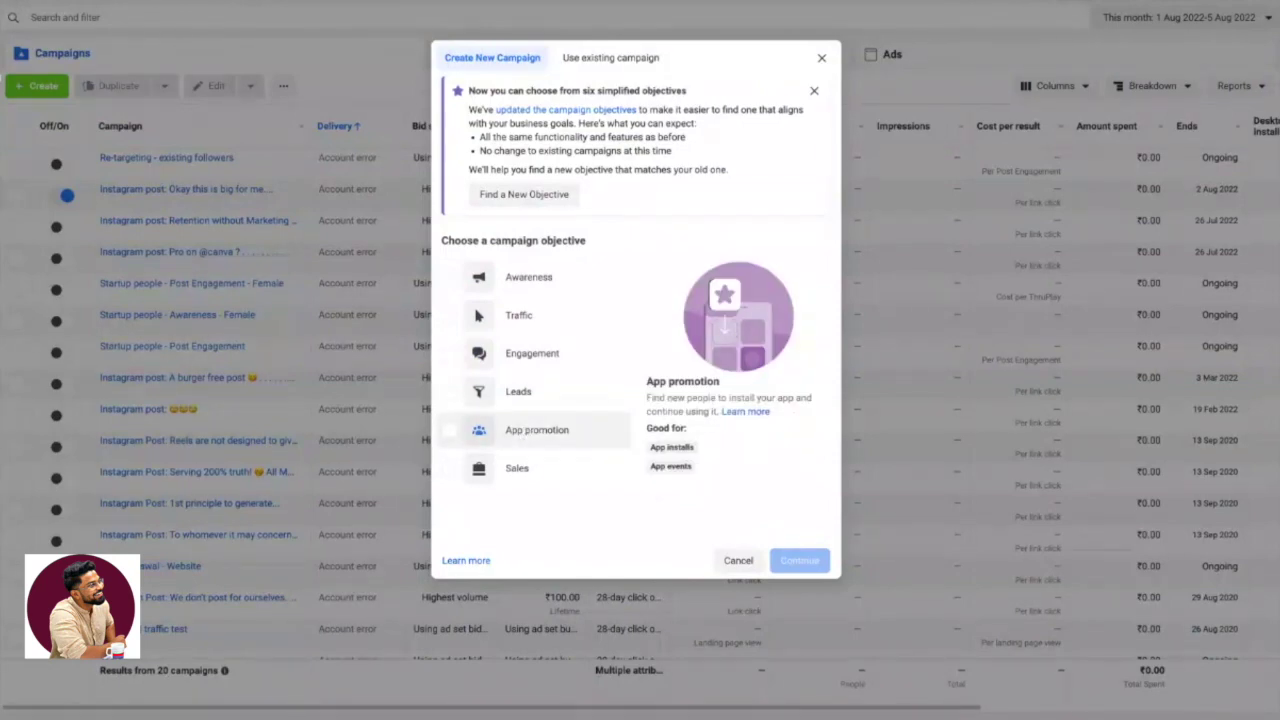
left_click(537, 430)
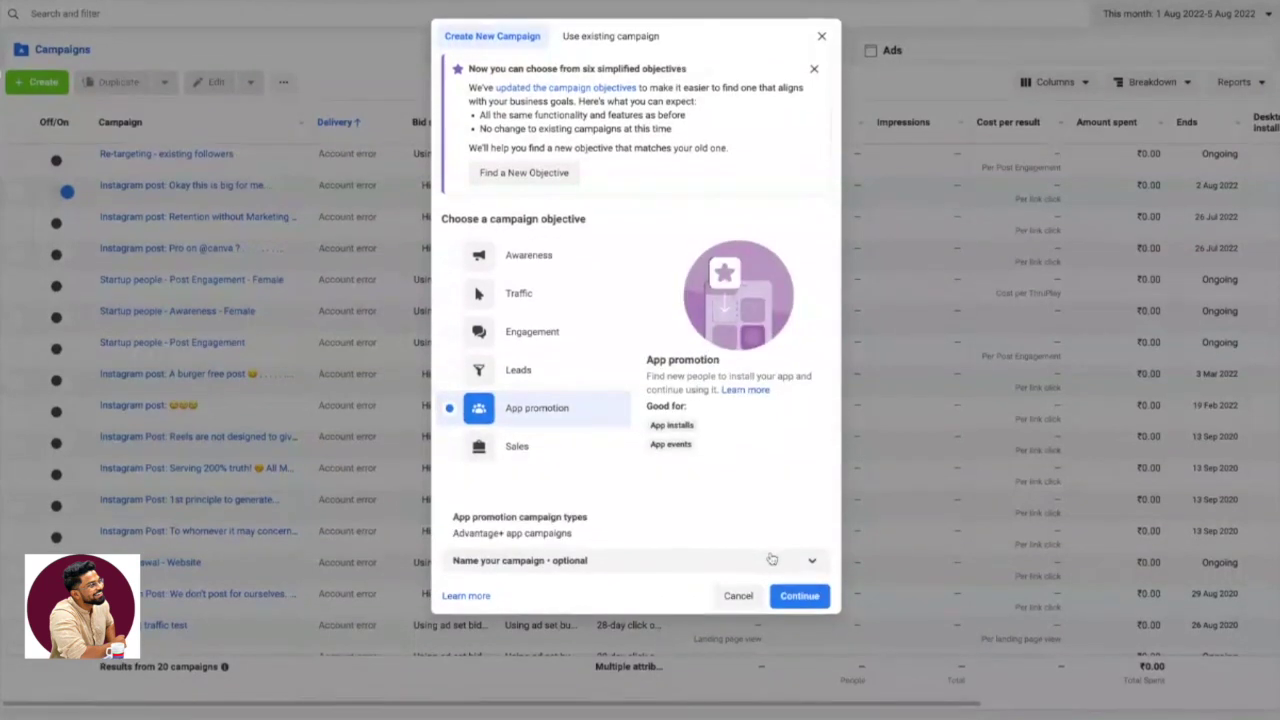
left_click(796, 600)
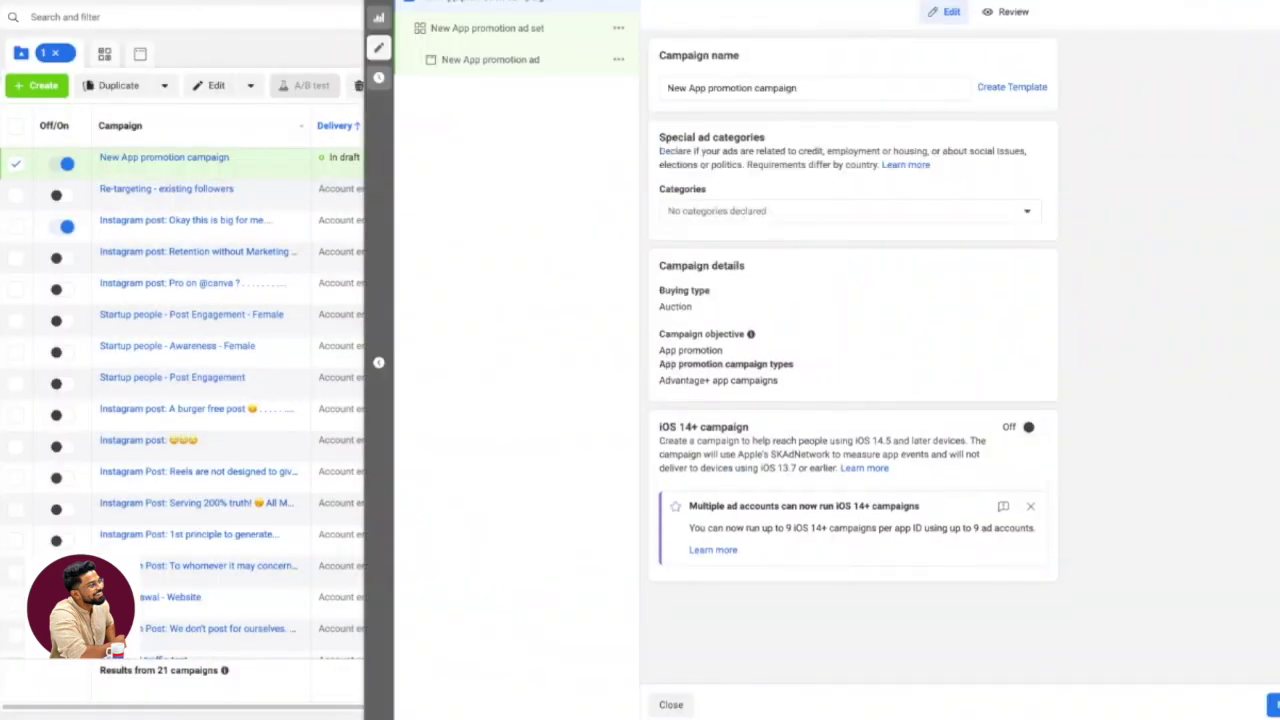
Rename the campaign as Med2_AppInstalls
left_click(826, 88)
key("ctrl+a")
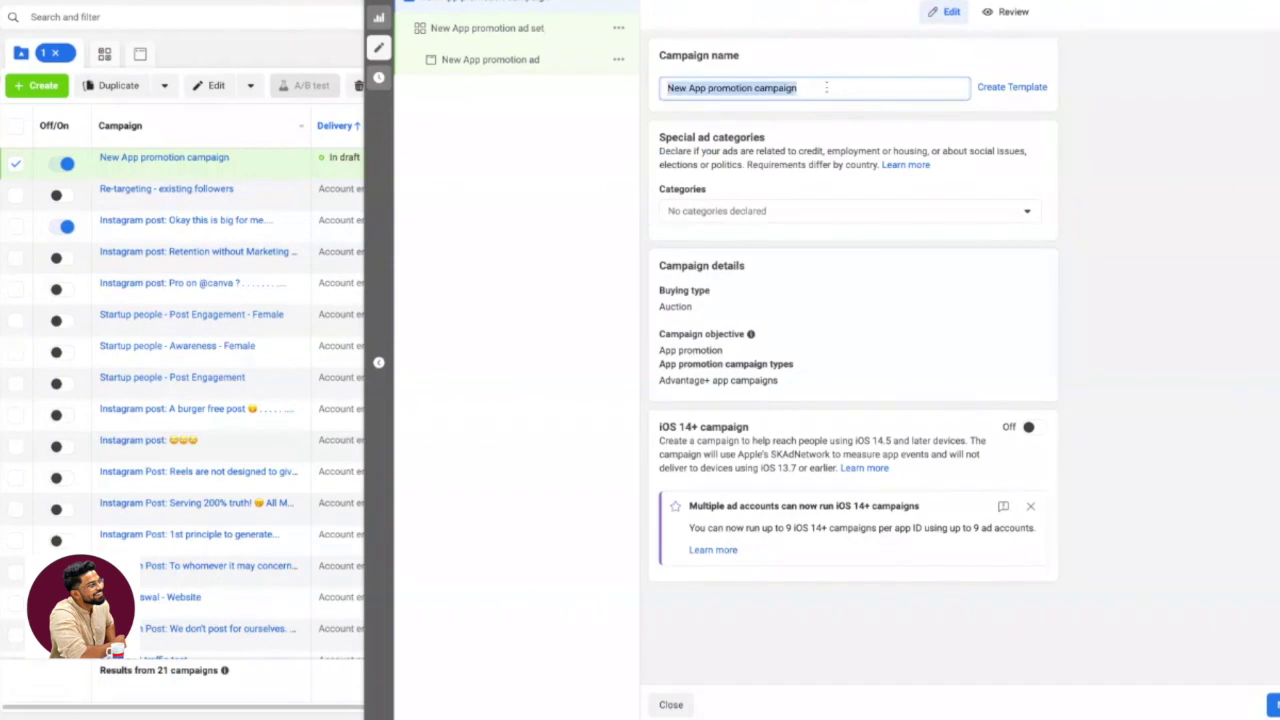
key("BackSpace")
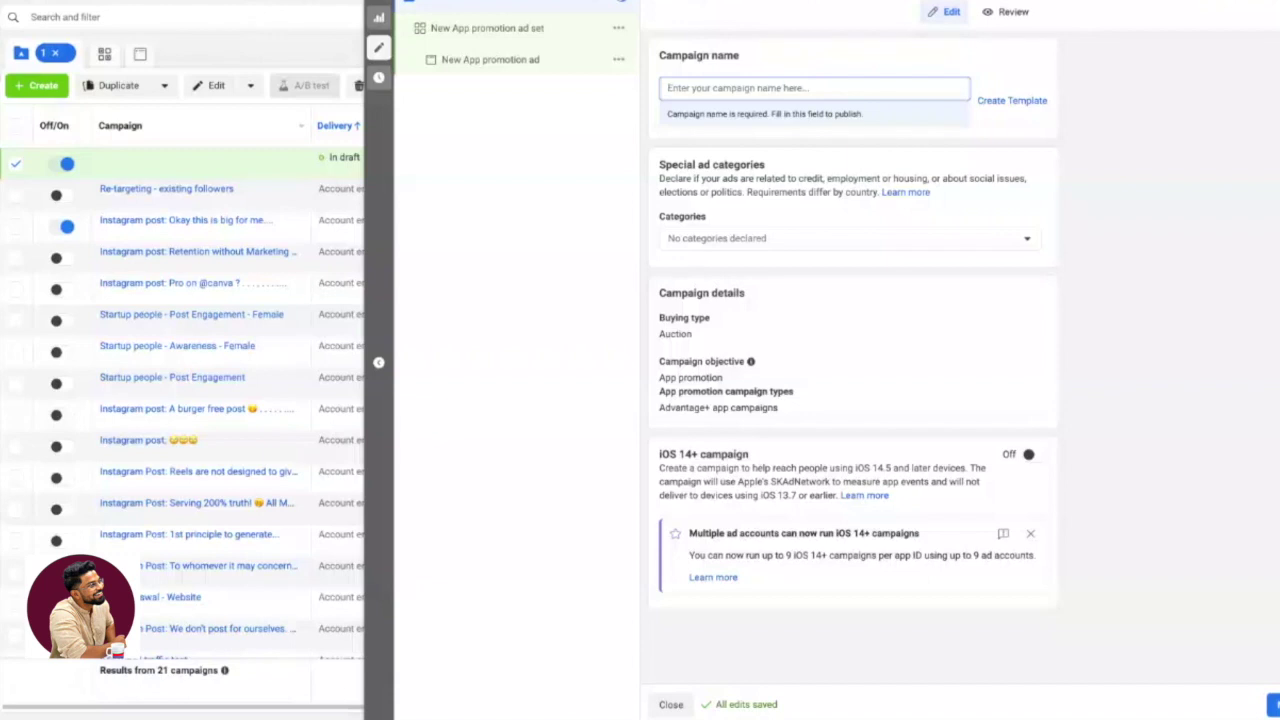
type("Med2")
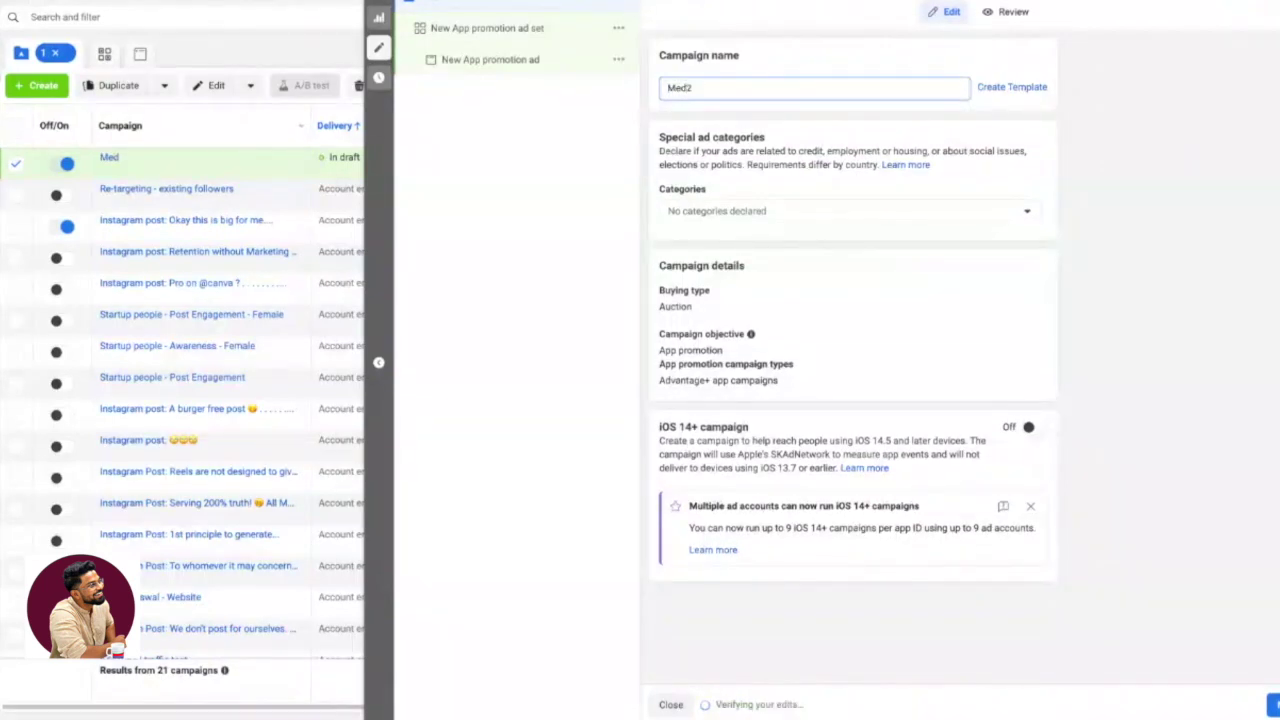
type("_AppInstalls")
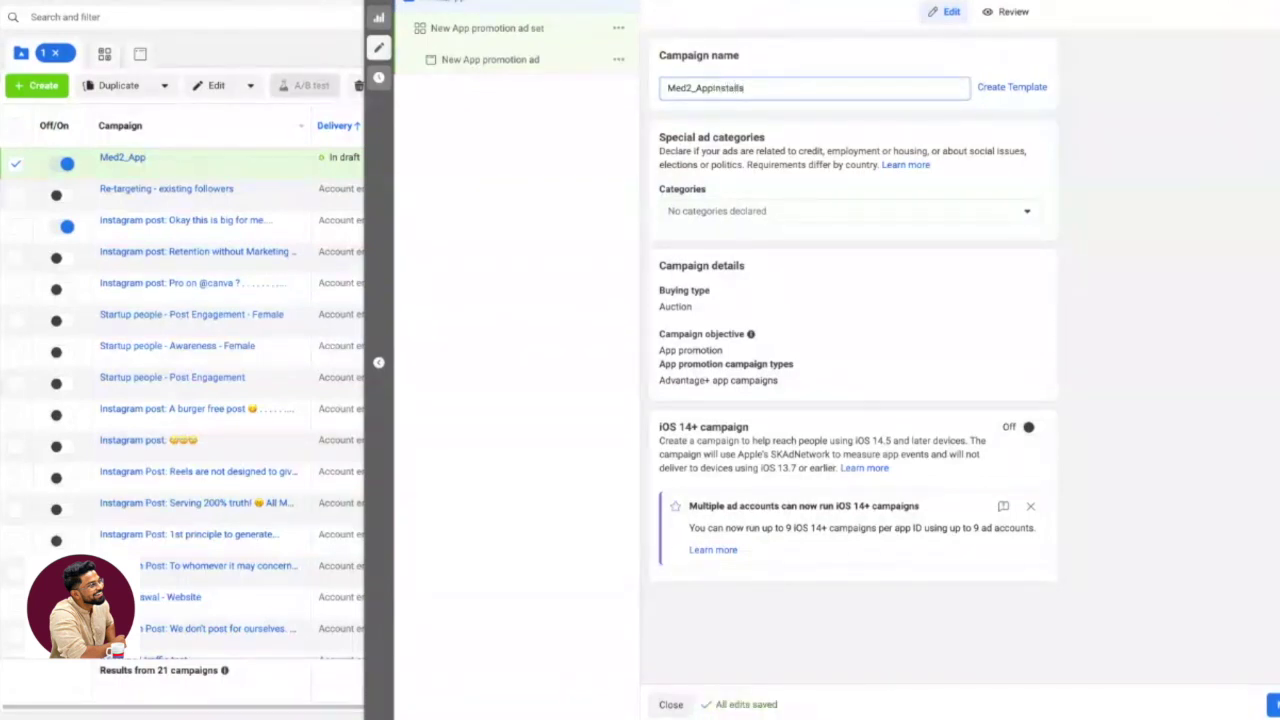
type("_")
key("BackSpace")
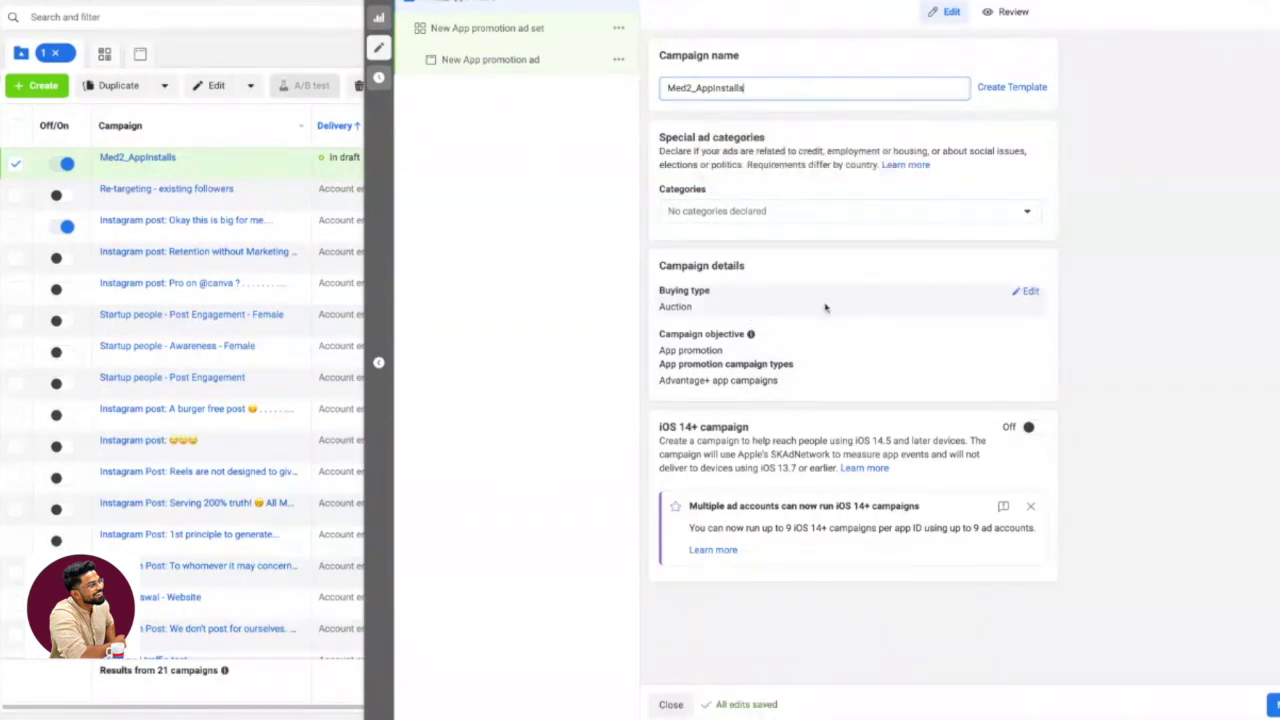
Keep Auction as the campaign's buying type and continue to the ad set settings
left_click(1012, 294)
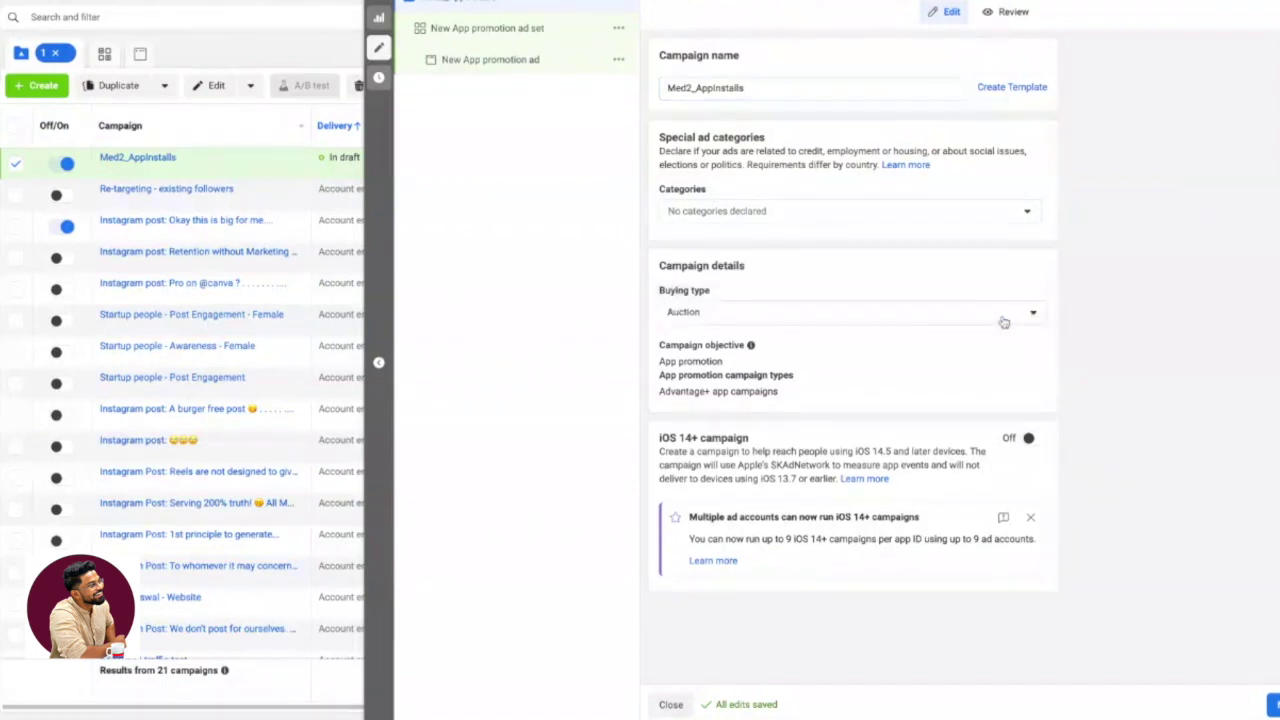
left_click(1004, 322)
left_click(989, 317)
left_click(1273, 704)
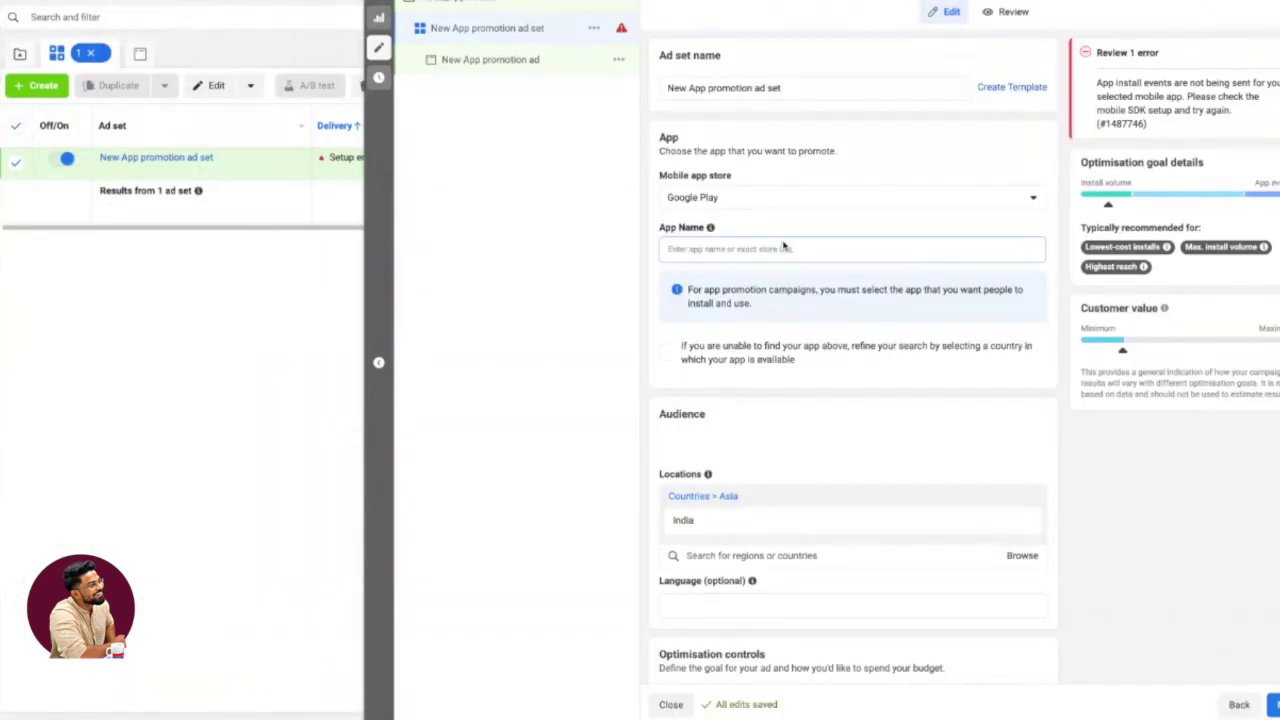
Rename the ad set as interest-meditation
left_click(795, 88)
key("ctrl+a")
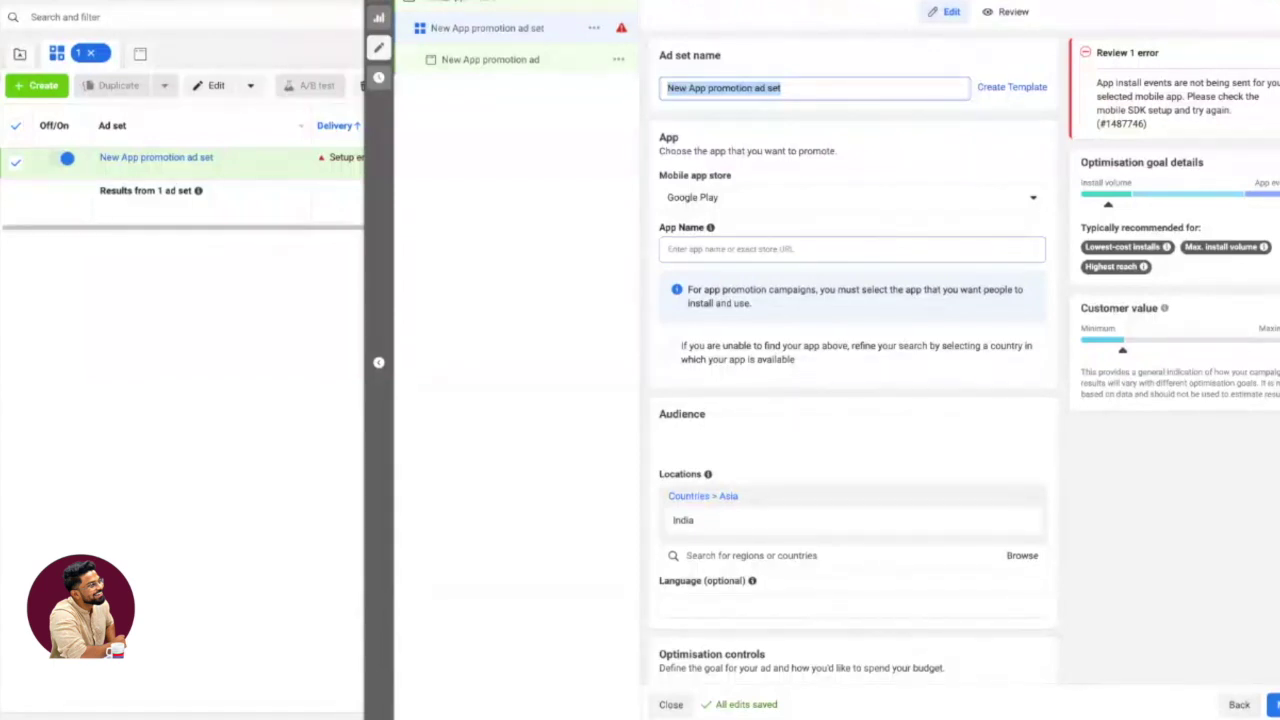
type("inter")
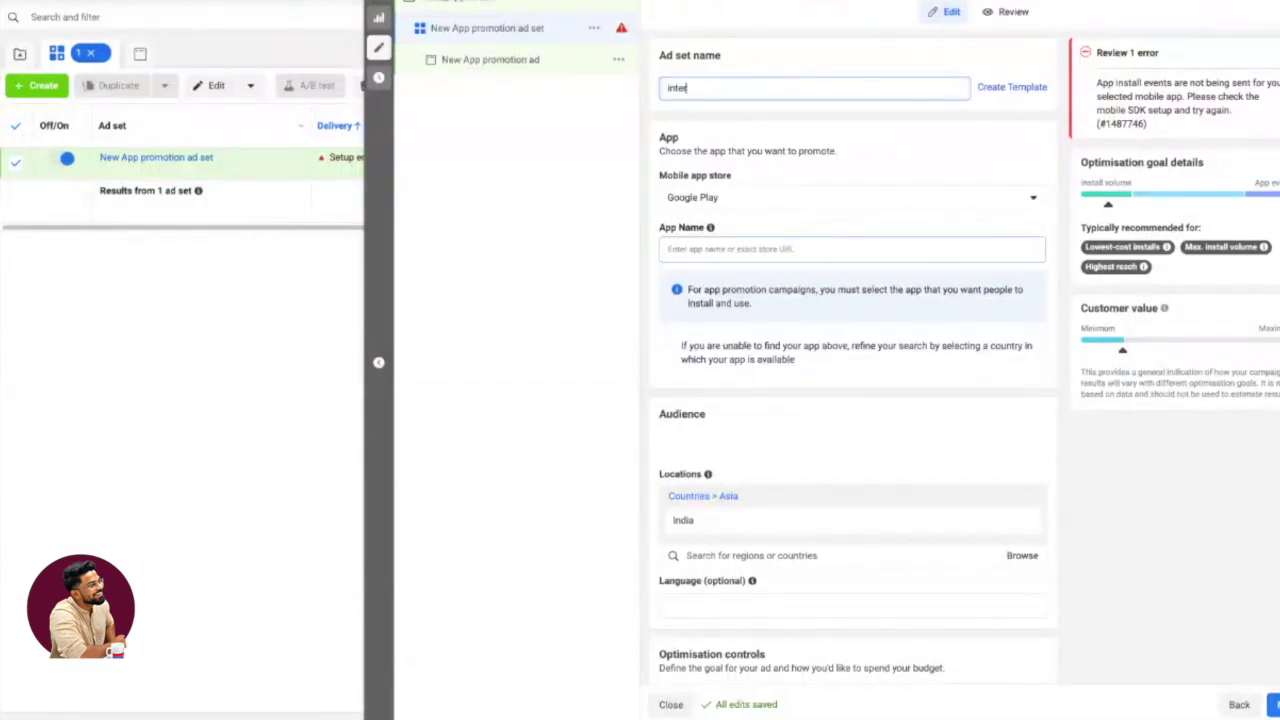
type("est-me")
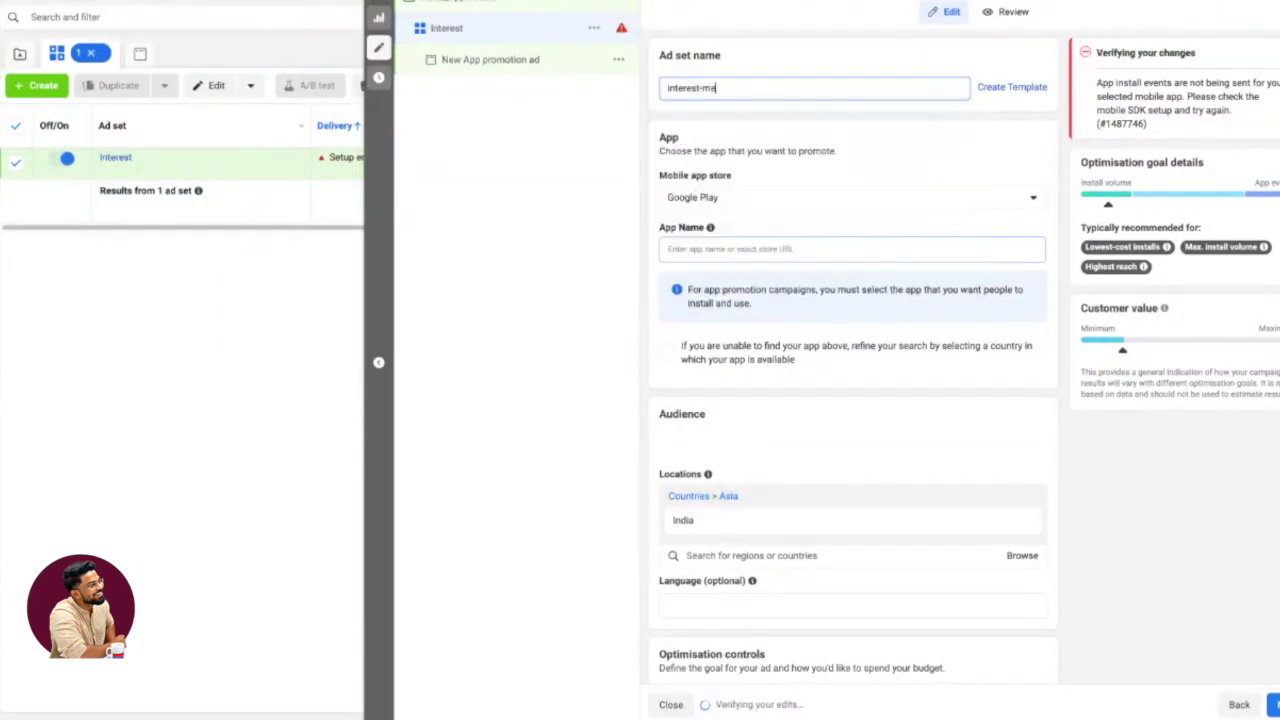
type("ditation")
left_click(1063, 145)
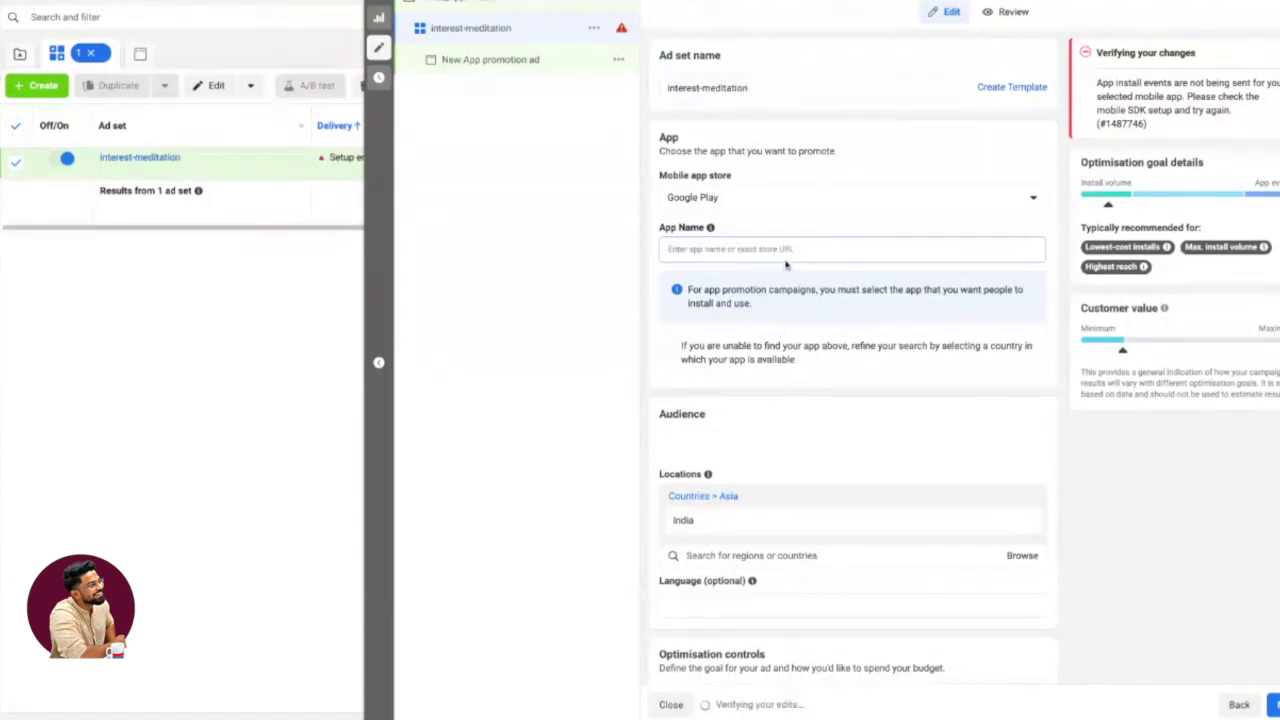
Try searching for headspace as the Google Play app to promote, and clear the app name
left_click(774, 249)
type("med")
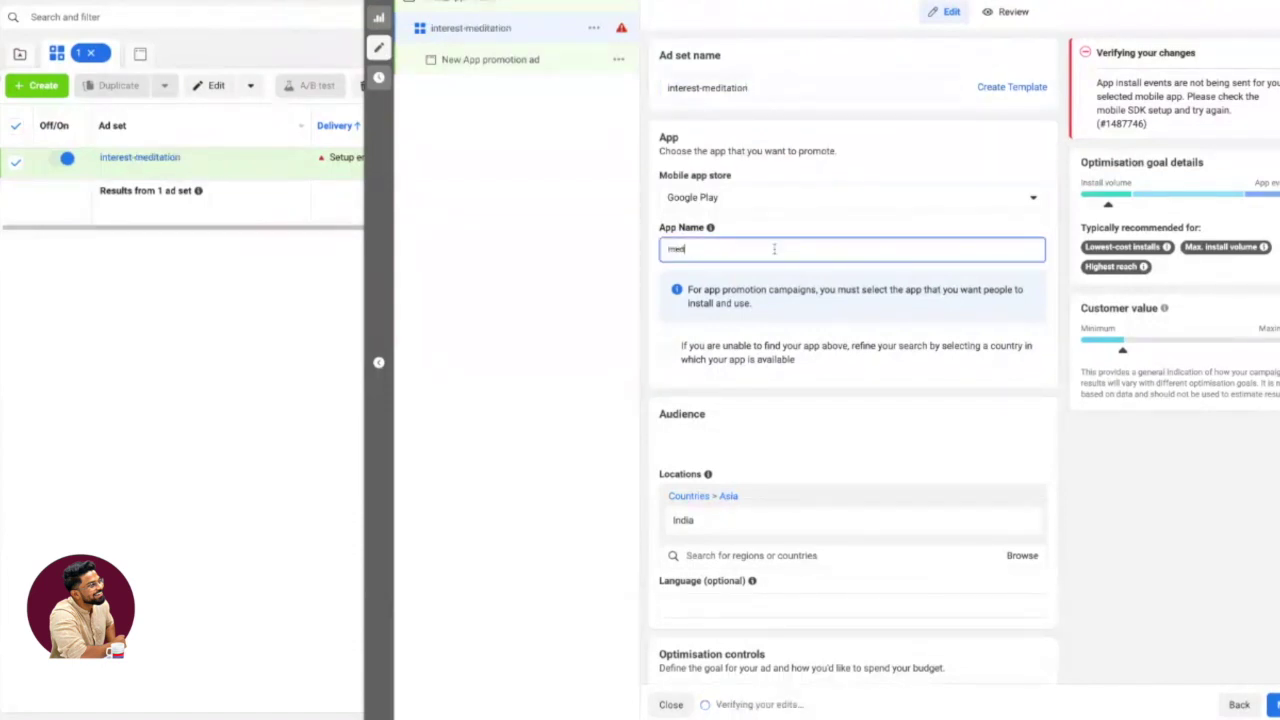
key("BackSpace")
key("BackSpace")
key("BackSpace")
type("headspace")
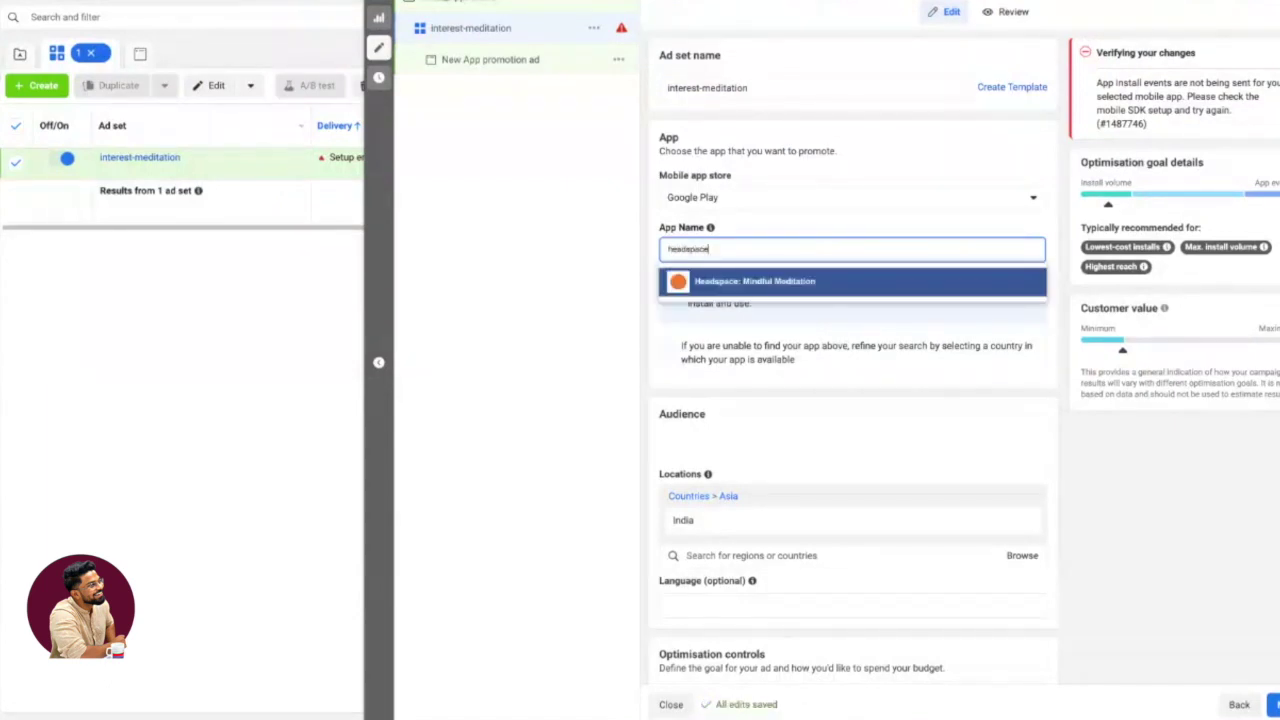
key("ctrl+a")
key("BackSpace")
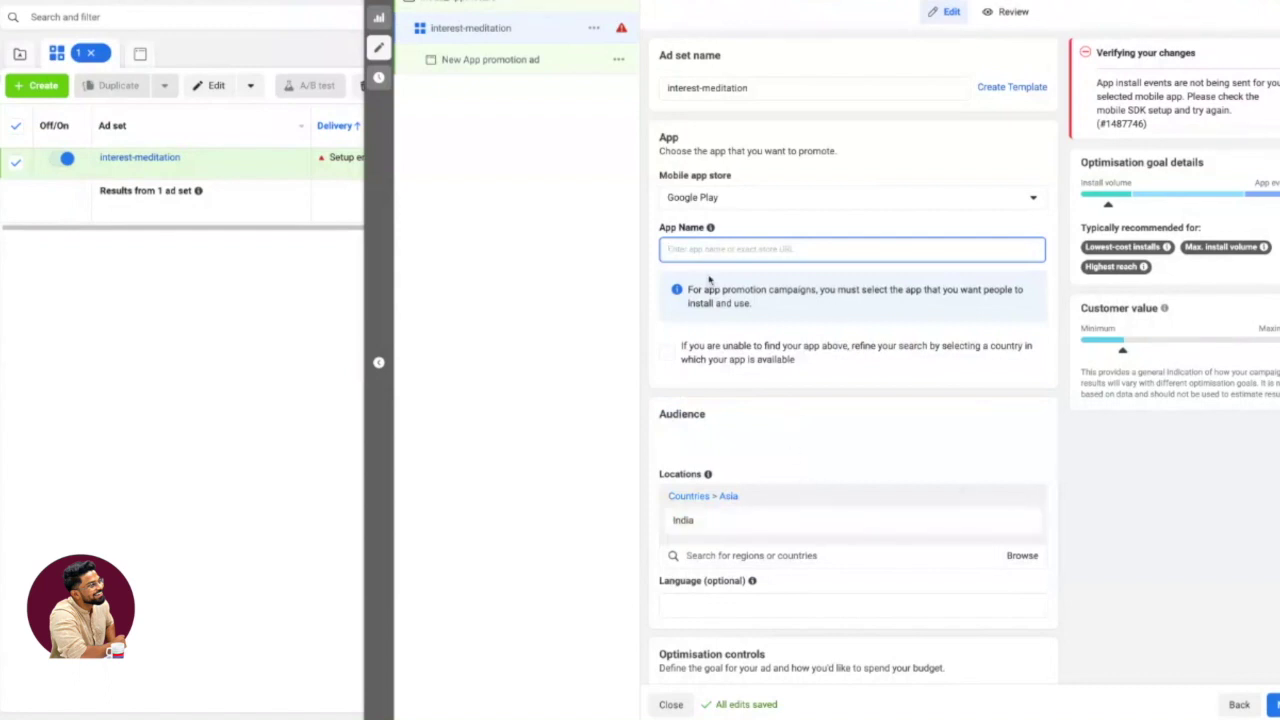
Set the ad set's audience language to English (All)
scroll(745, 446, "down", 2)
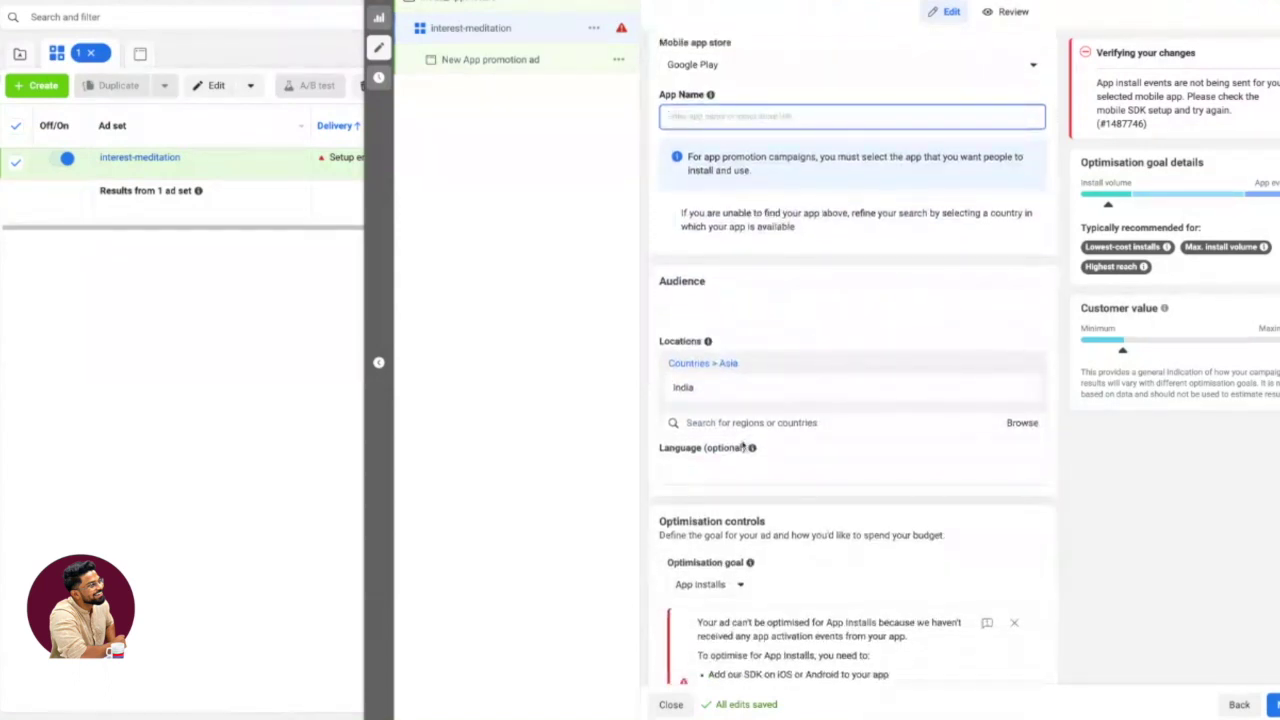
left_click(734, 422)
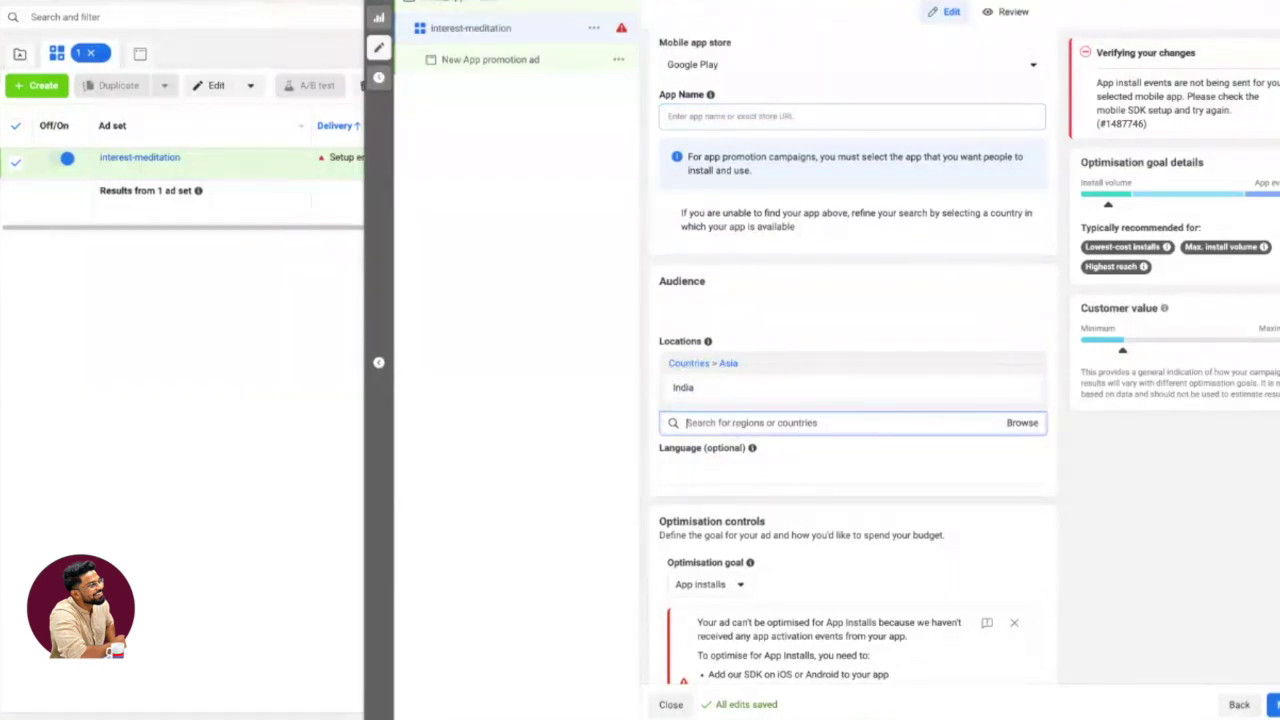
left_click(736, 474)
type("en")
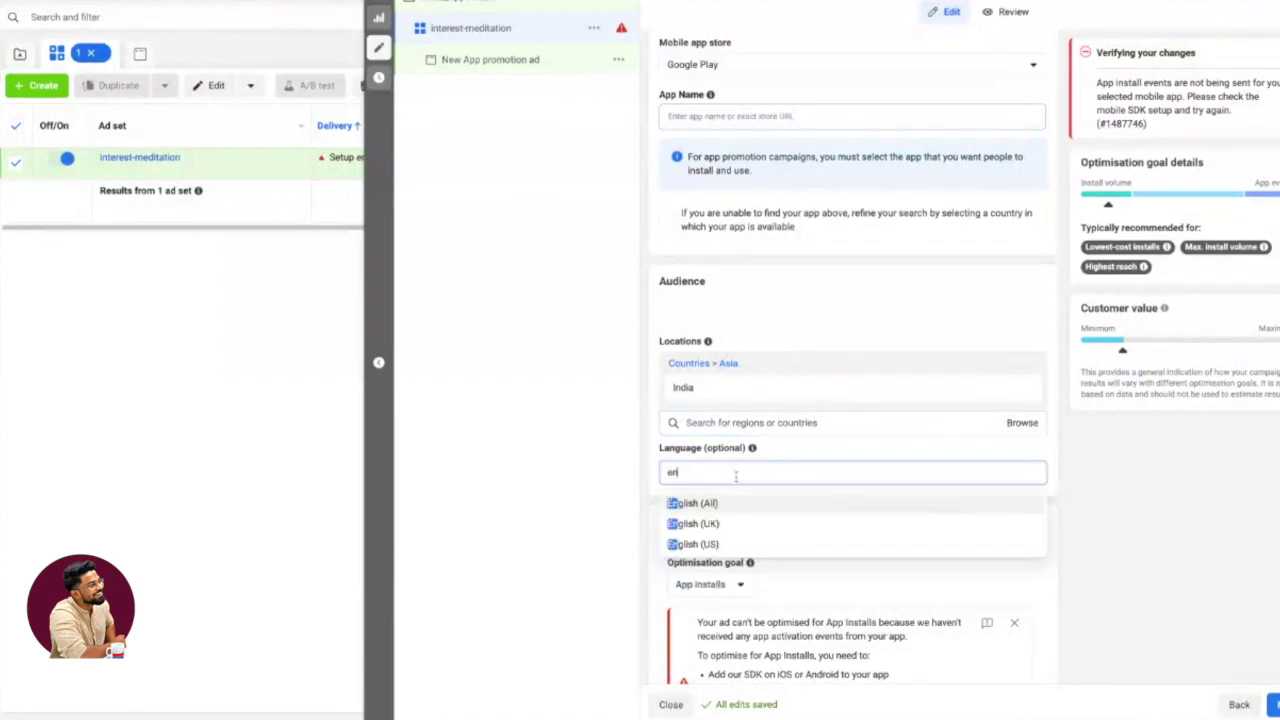
left_click(743, 500)
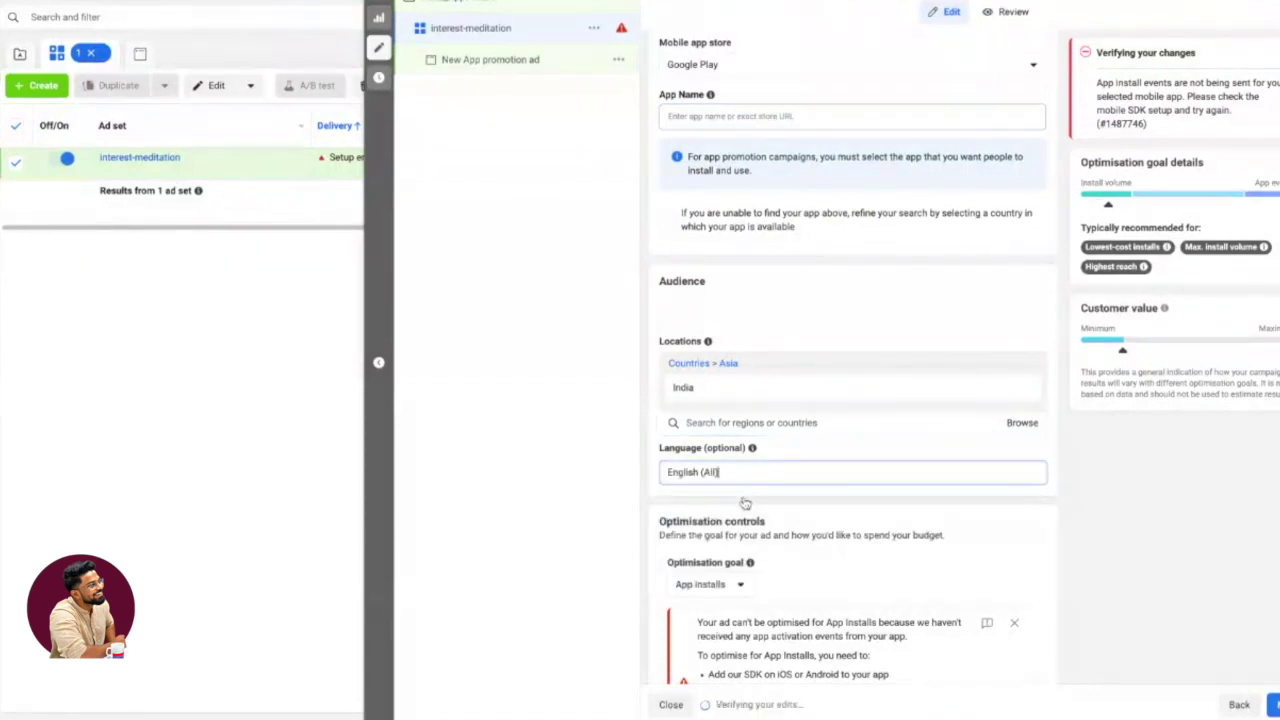
Examine the available optimisation goals for the ad set, leaving App installs selected
scroll(1143, 466, "down", 2)
scroll(1143, 466, "down", 2)
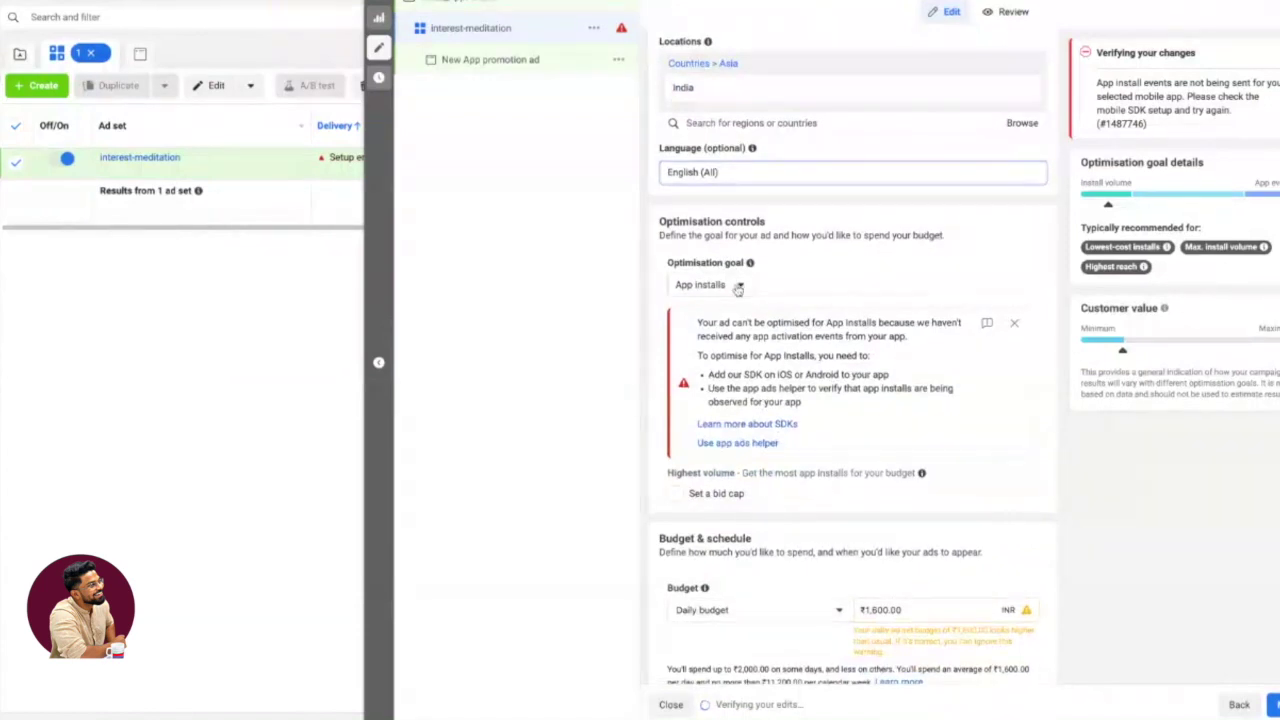
left_click(738, 286)
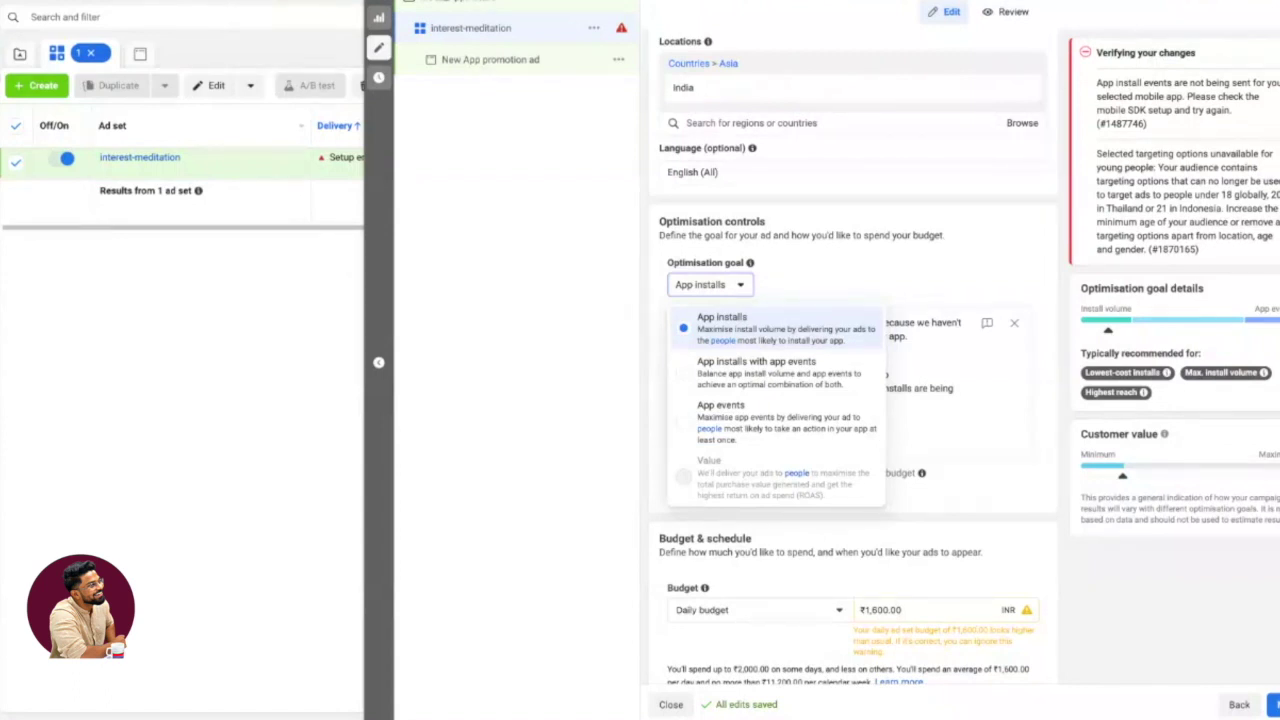
left_click(1062, 325)
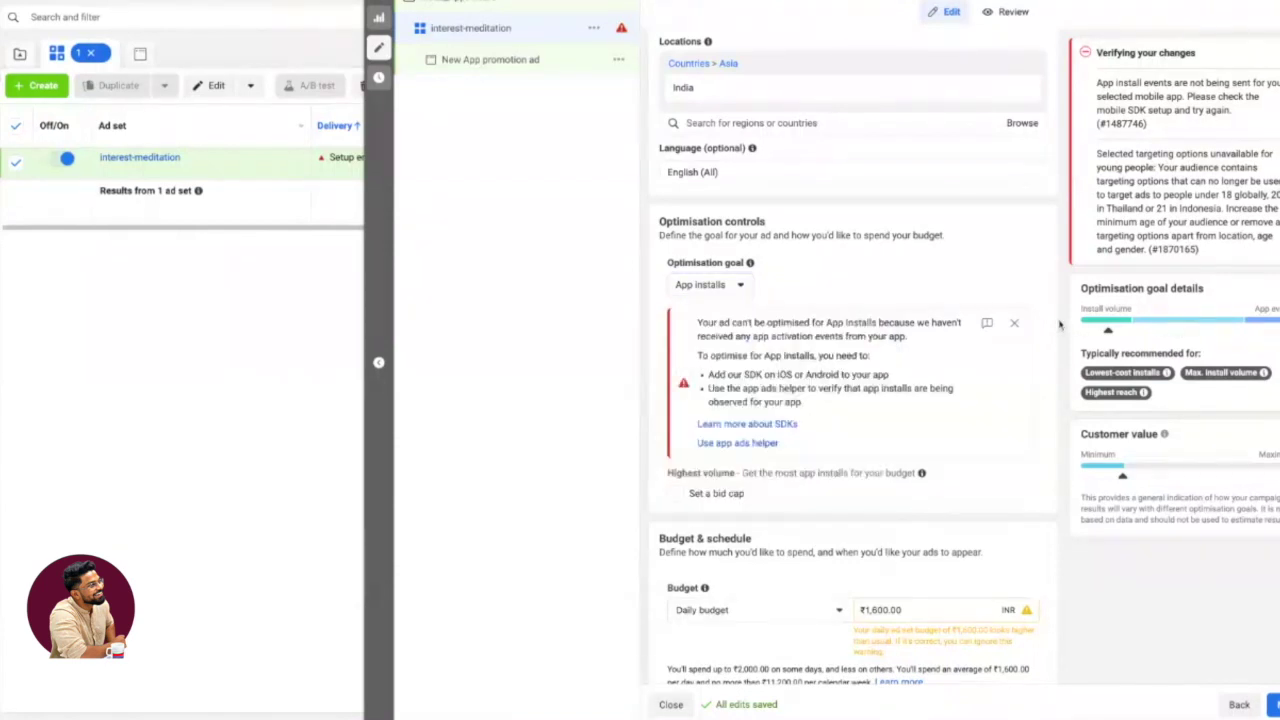
Try a bid cap of ₹18 per app install in the optimisation controls and disable it again
scroll(957, 267, "down", 2)
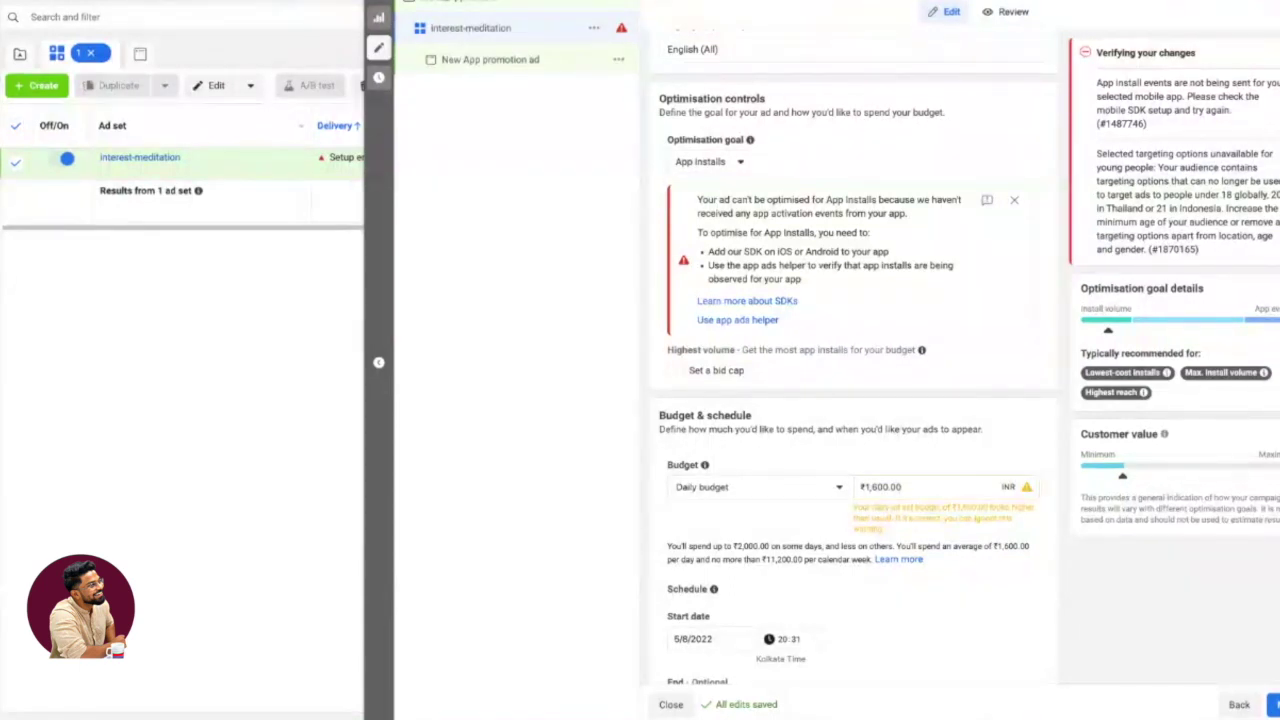
scroll(707, 196, "up", 1)
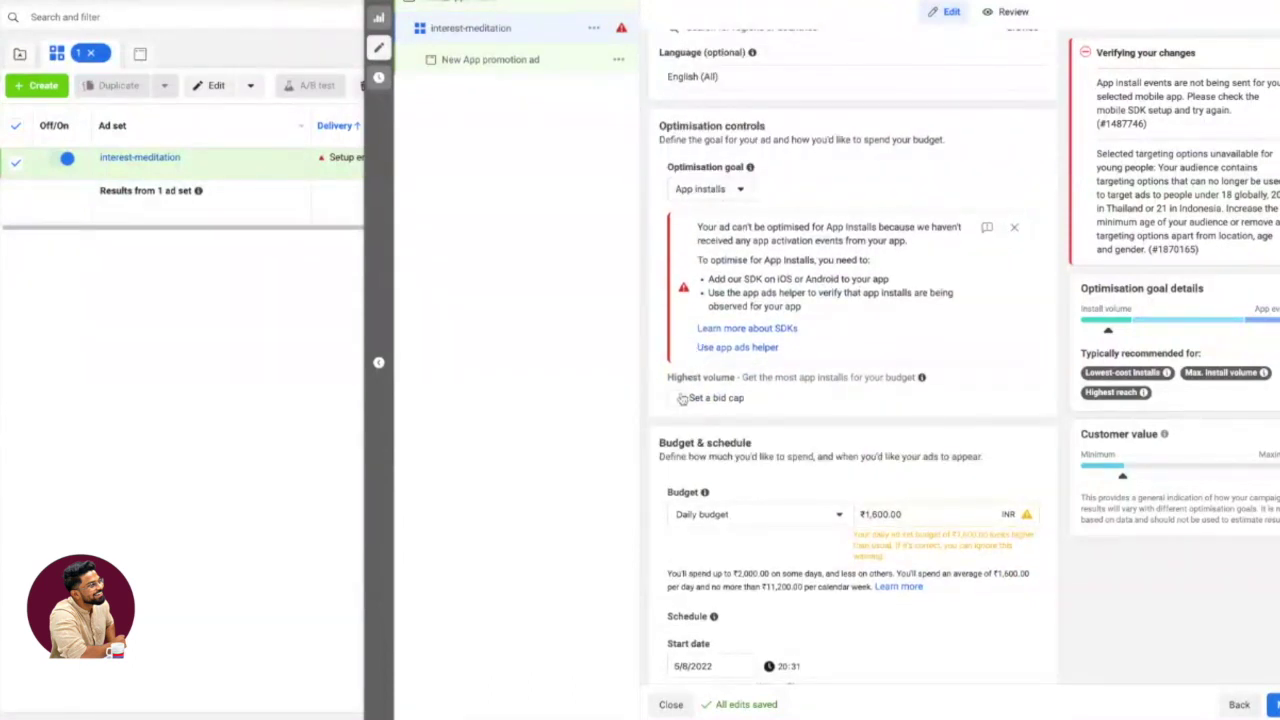
left_click(677, 398)
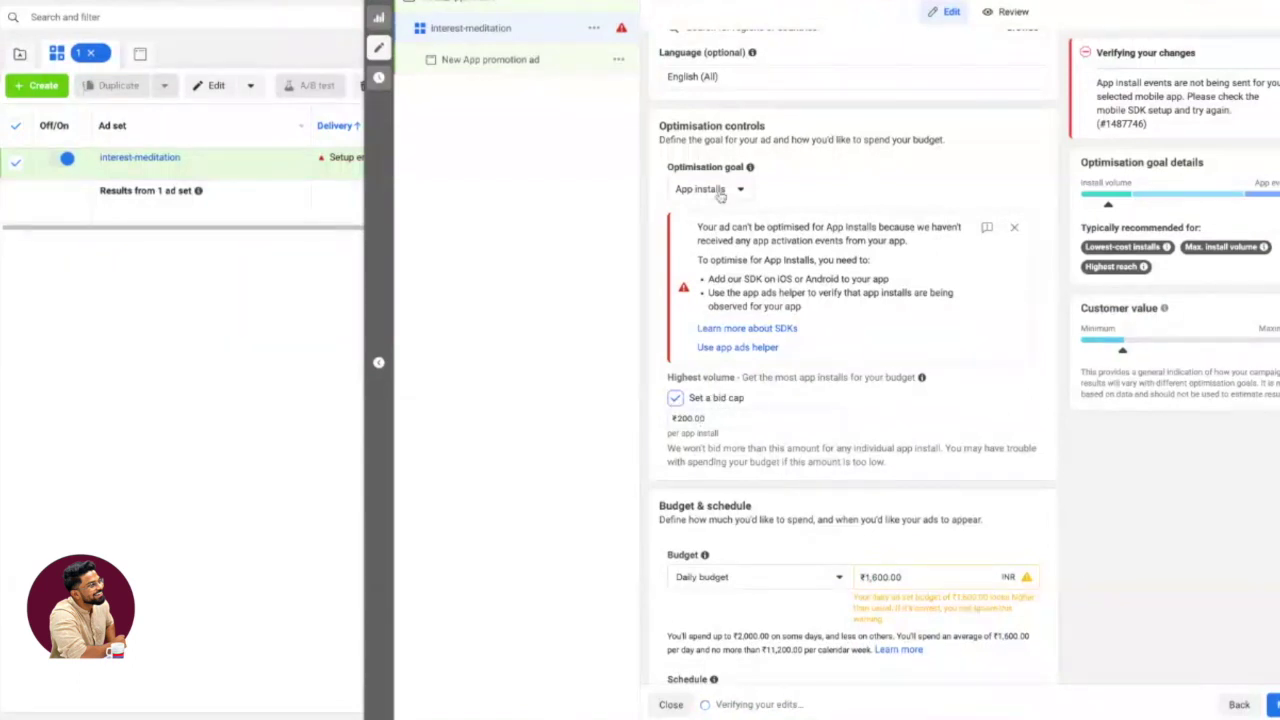
left_click(675, 398)
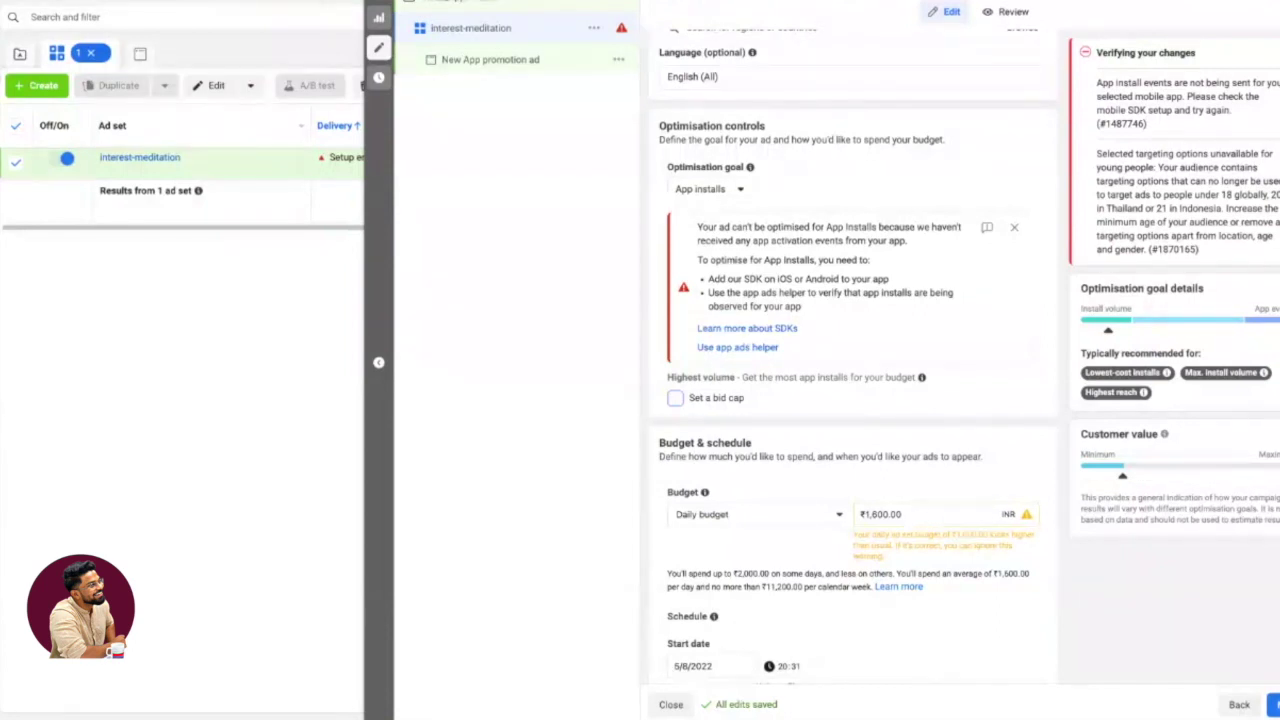
left_click(676, 398)
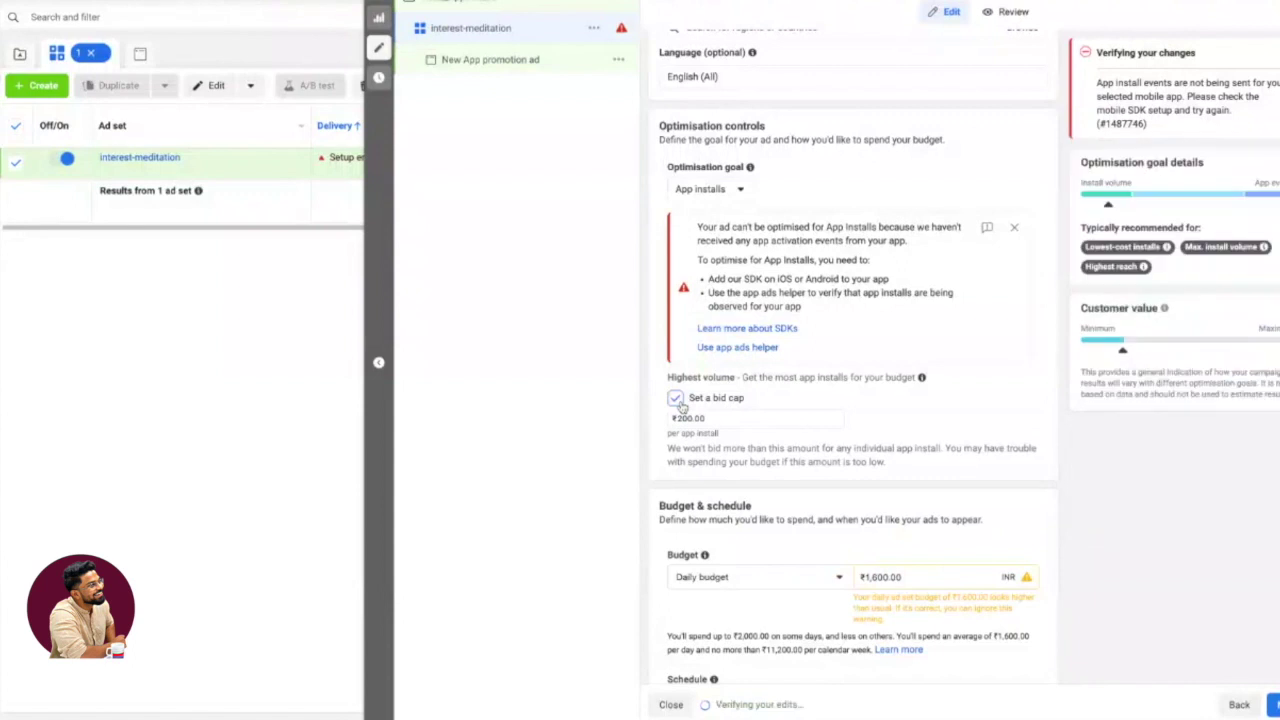
left_click_drag(708, 418, 666, 421)
key("BackSpace")
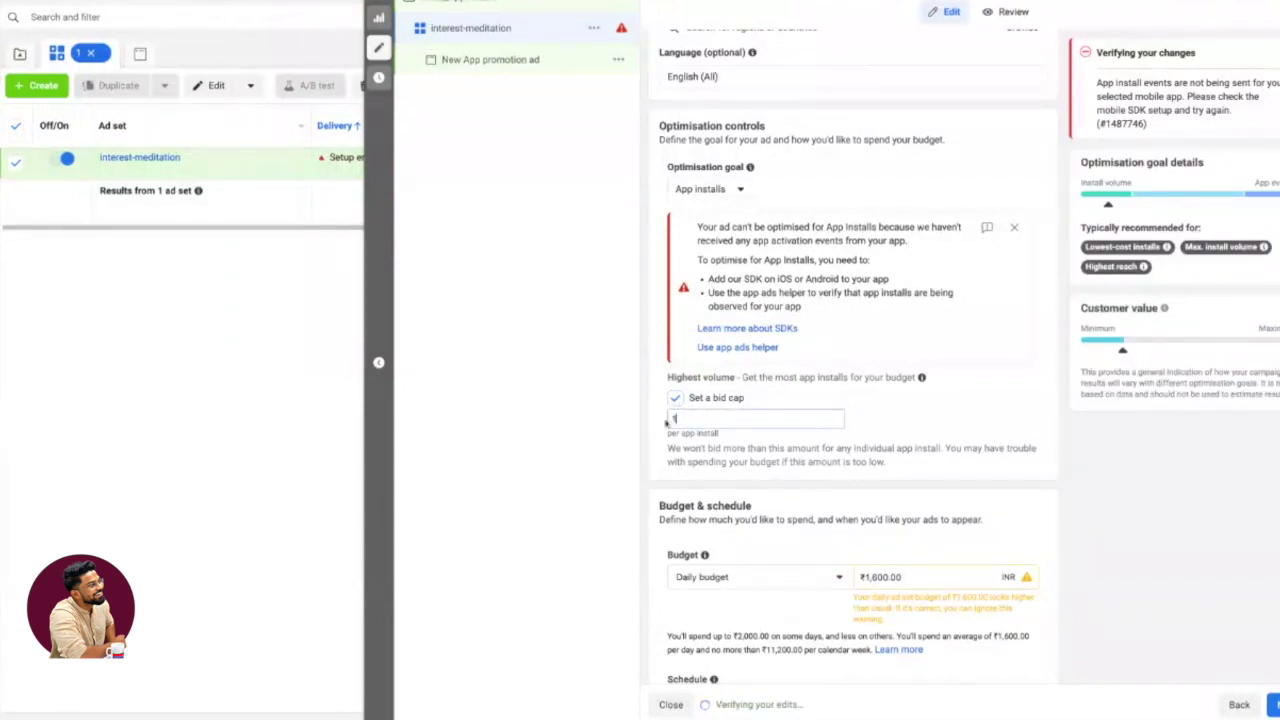
type("8")
left_click(1110, 535)
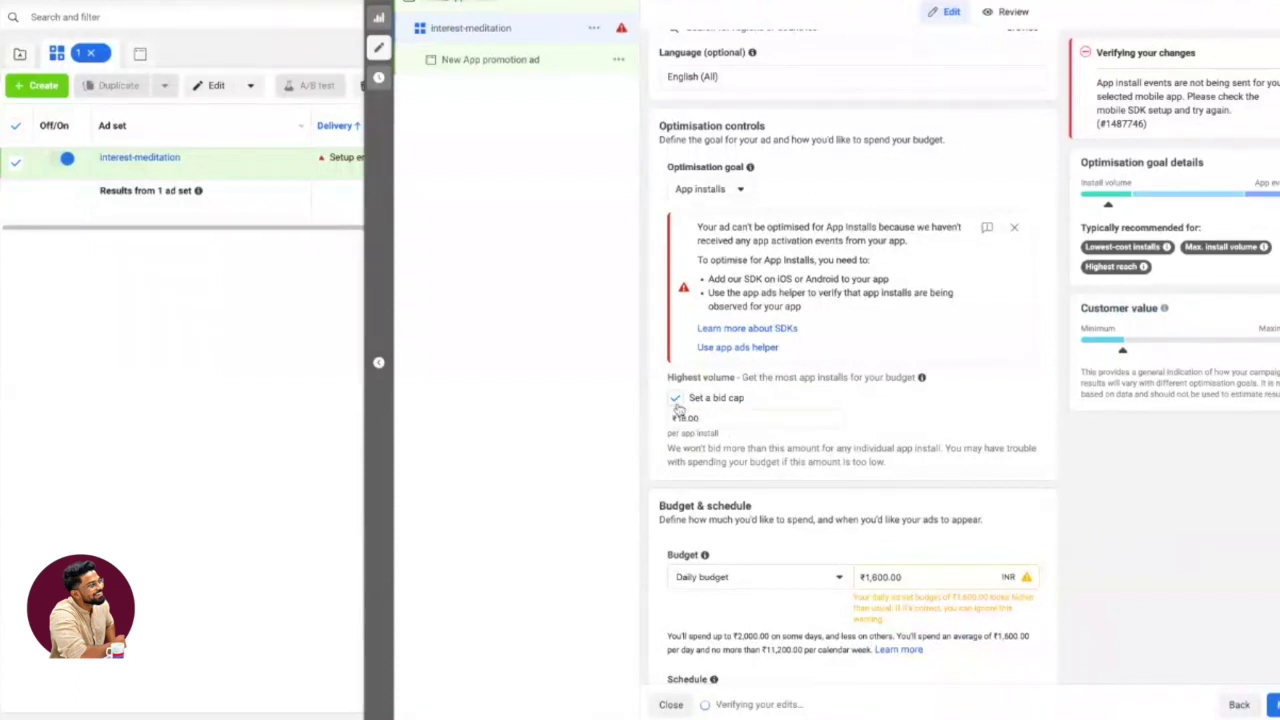
left_click(676, 401)
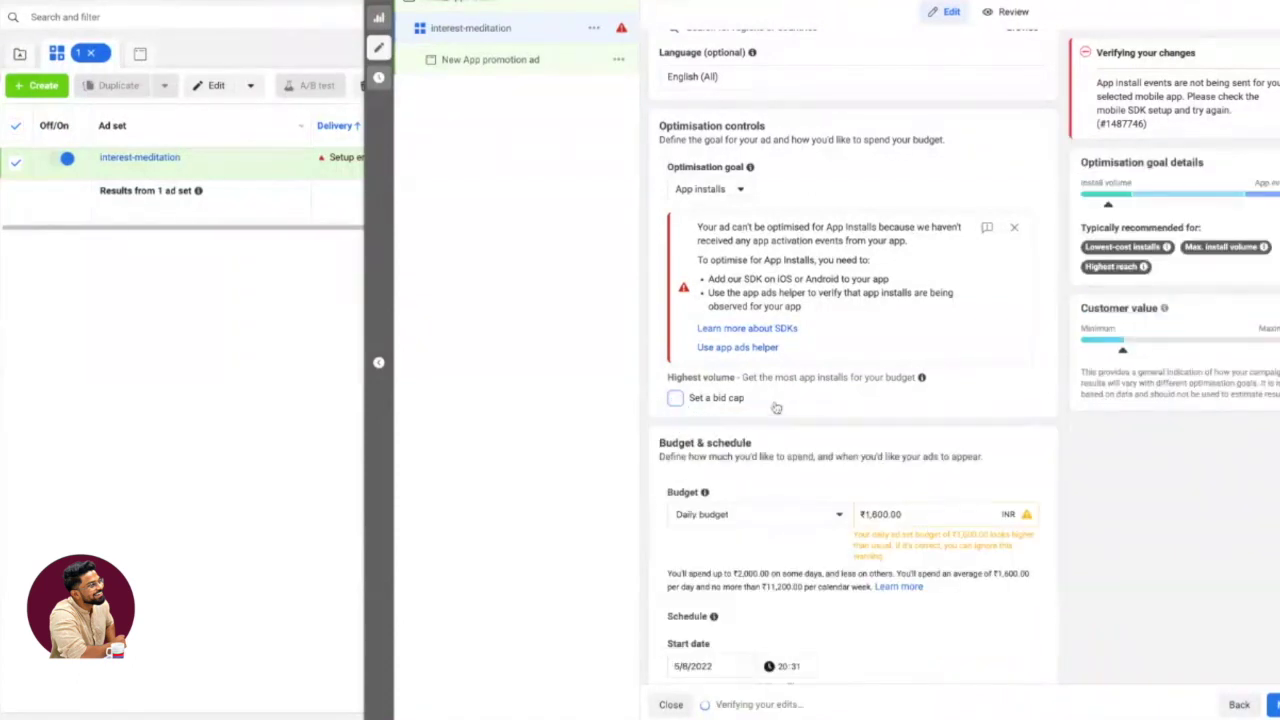
Set the ad set's daily budget to ₹2,000 and continue to the New App promotion ad's setup
scroll(996, 426, "down", 1)
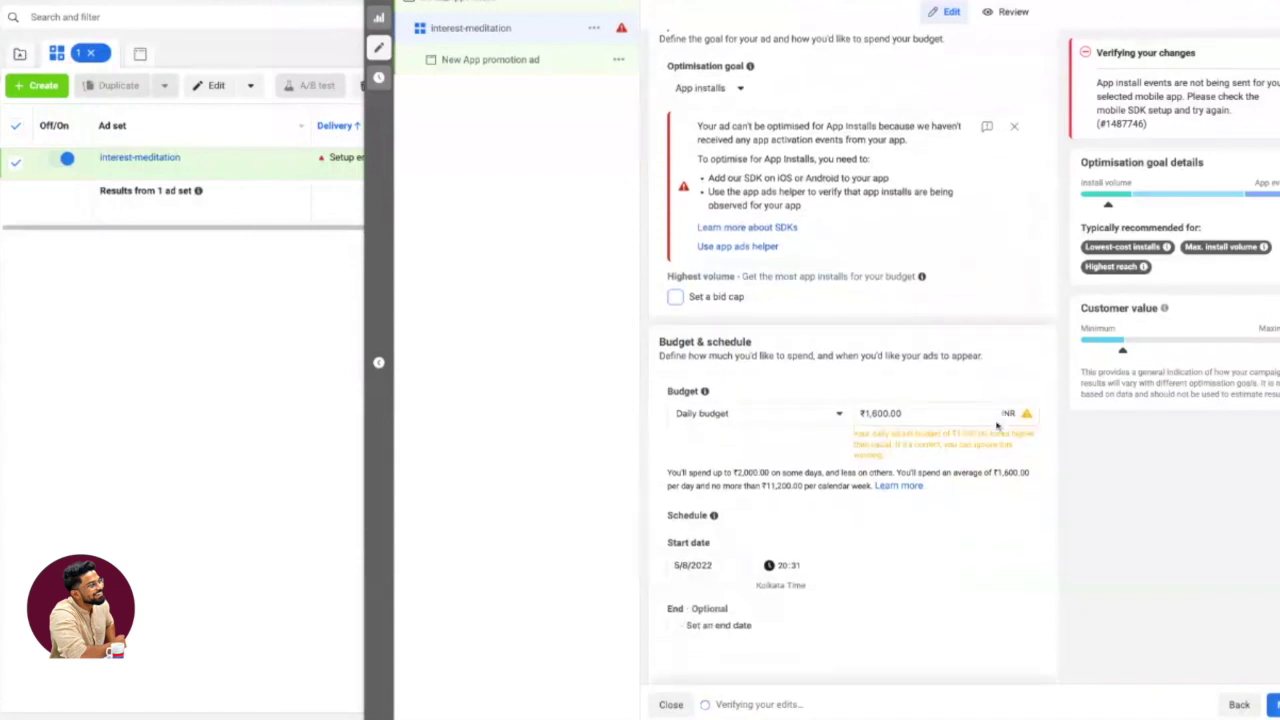
left_click(808, 416)
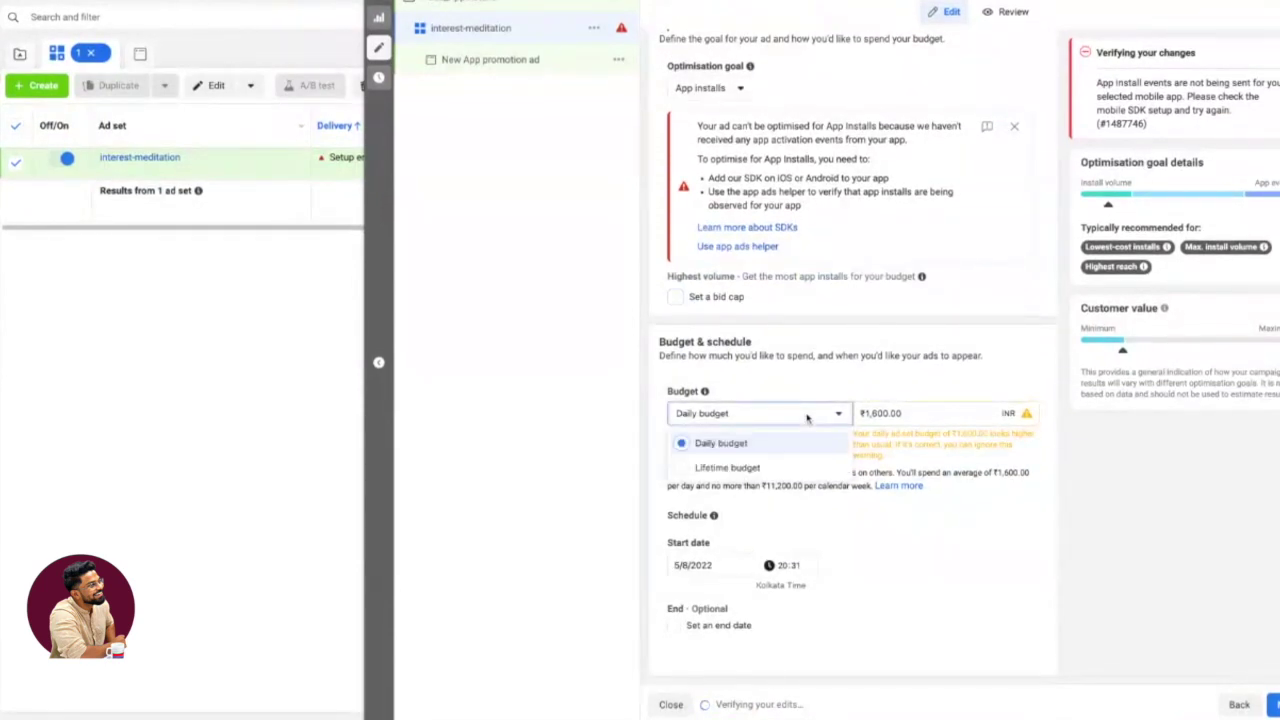
left_click(720, 443)
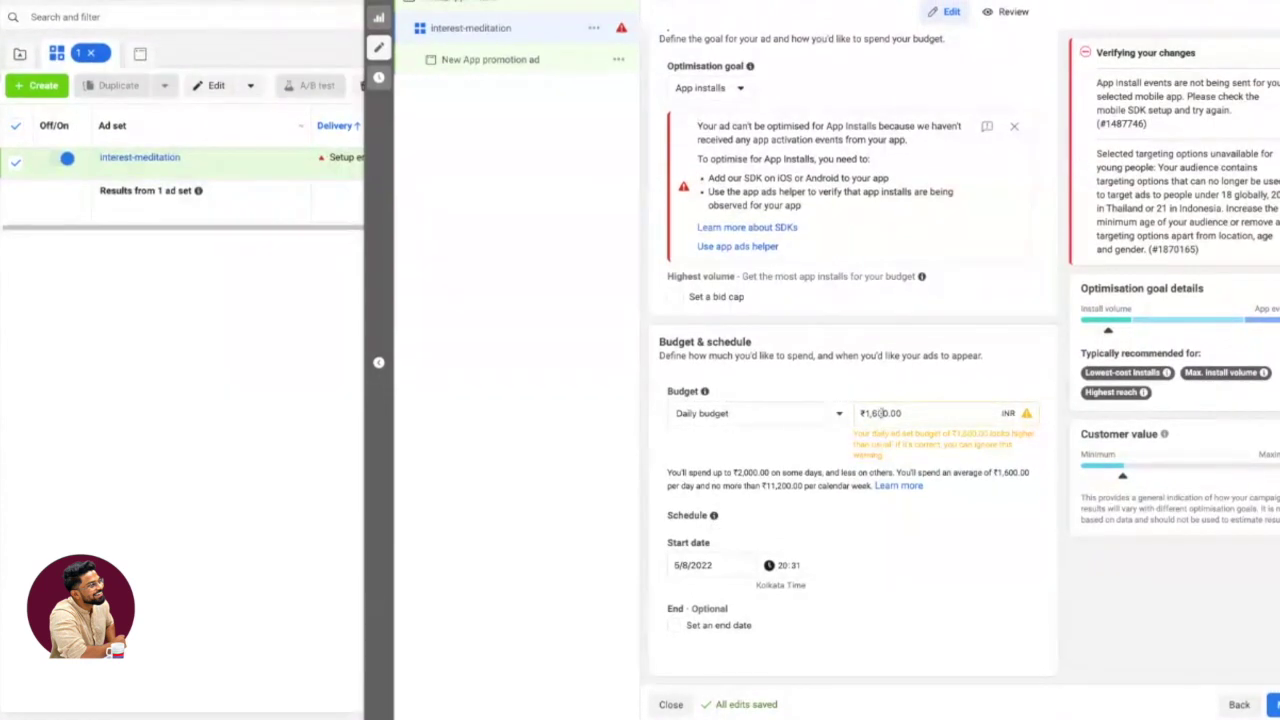
left_click_drag(881, 414, 815, 418)
key("ctrl+a")
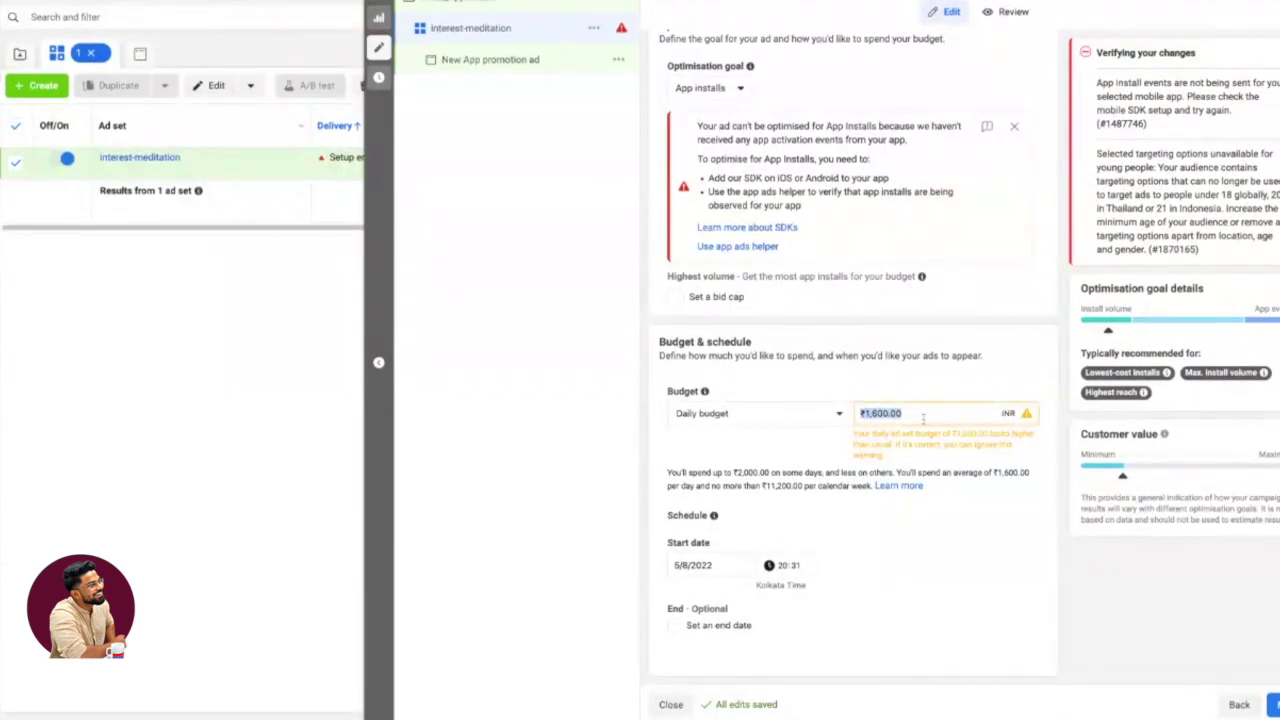
type("2,0")
type("000")
left_click(1083, 546)
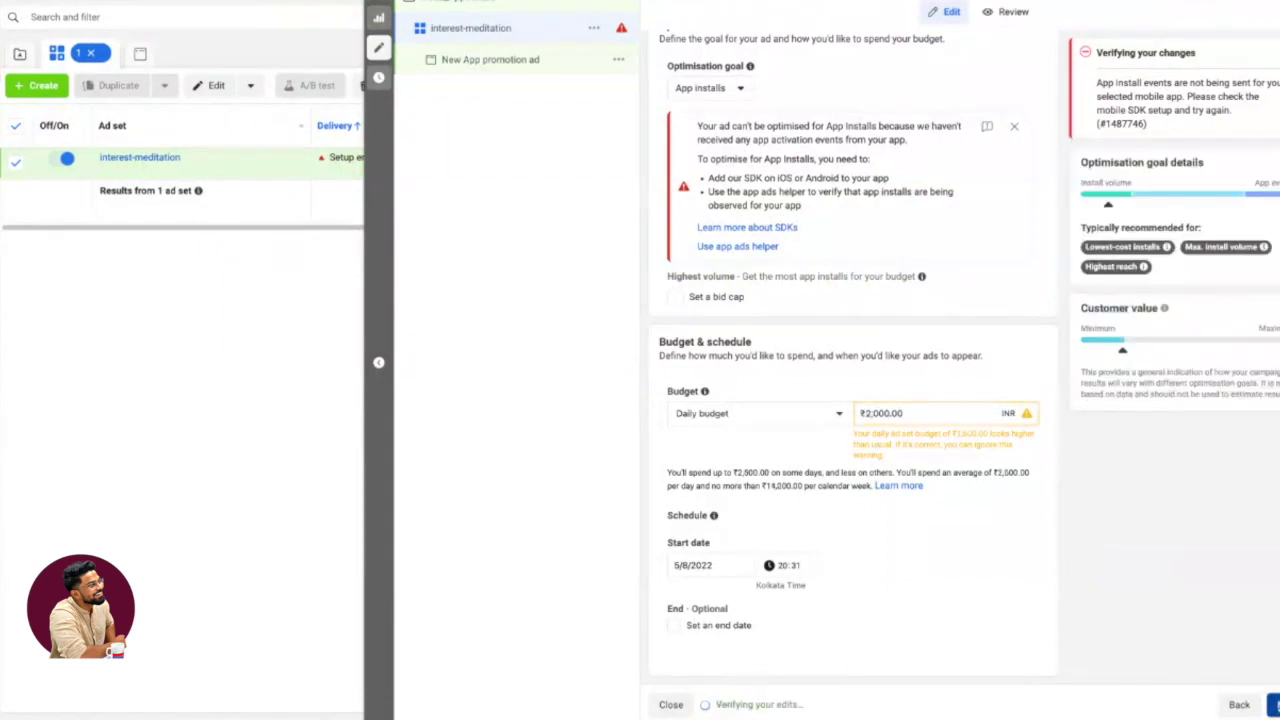
left_click(1272, 704)
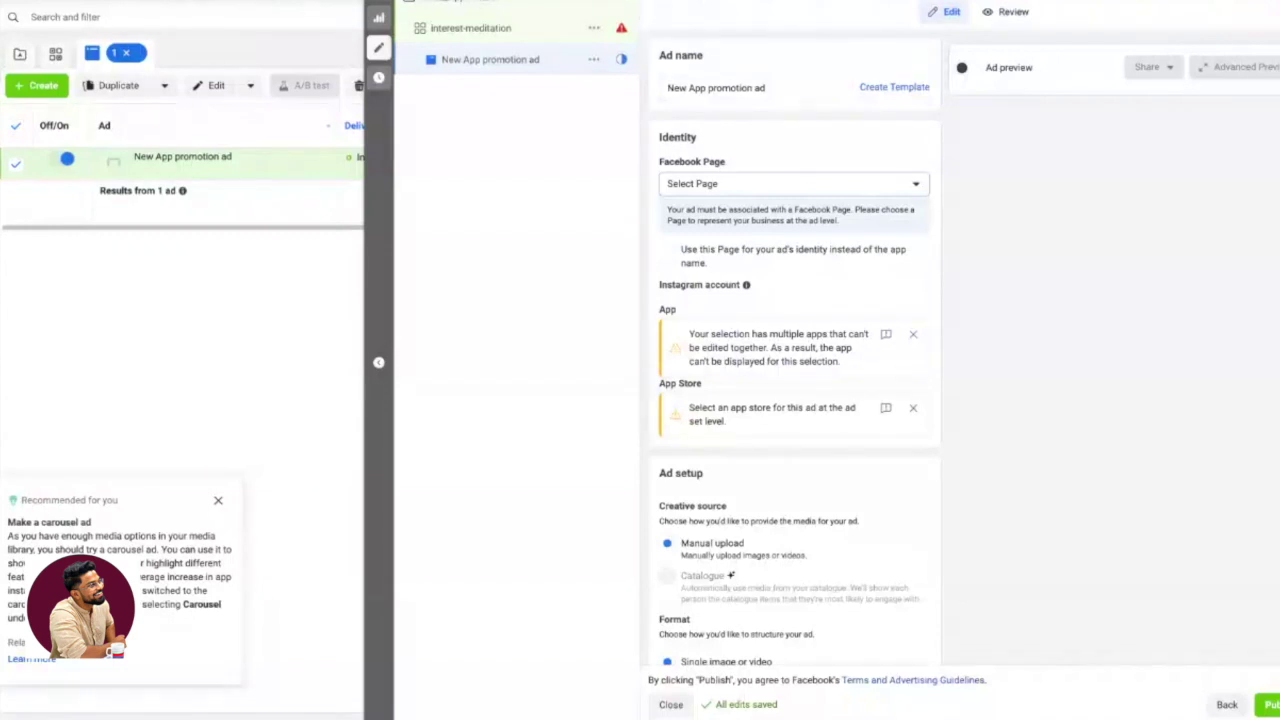
Examine the ad's name, identity, format and creative fields, including the media options, primary text, headline and call to action
left_click(783, 89)
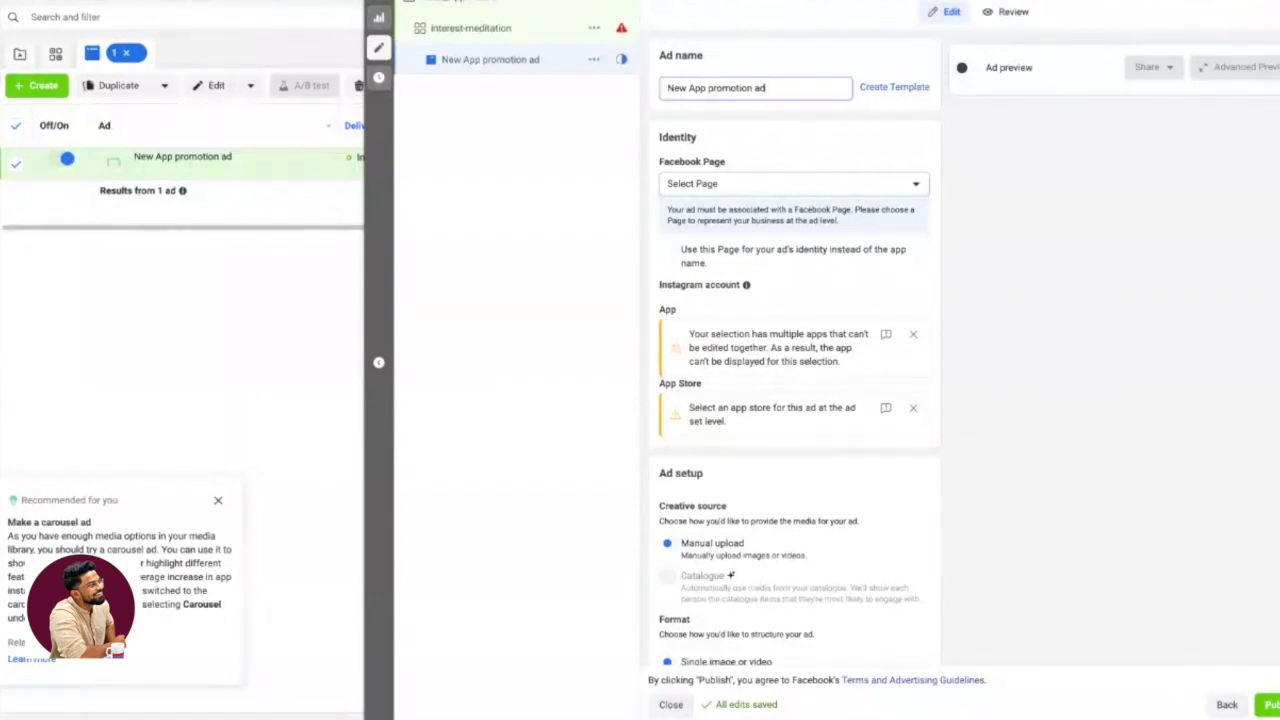
scroll(795, 360, "down", 1)
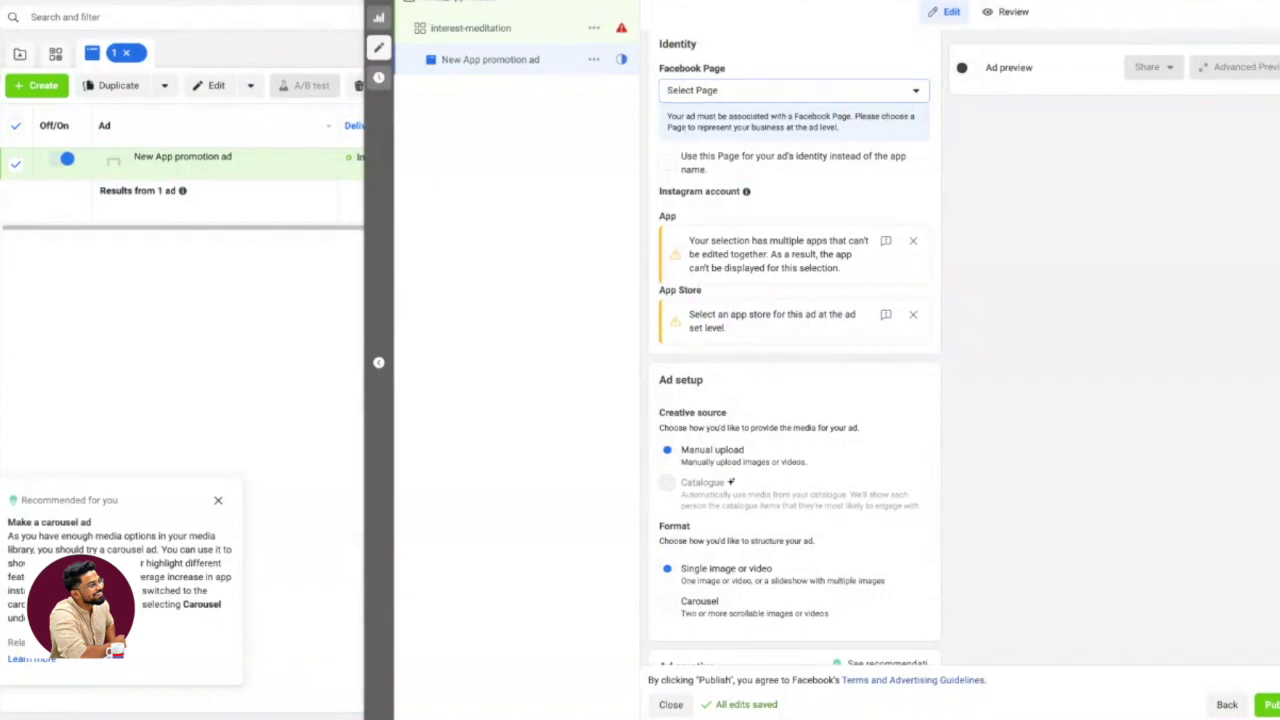
scroll(674, 430, "down", 5)
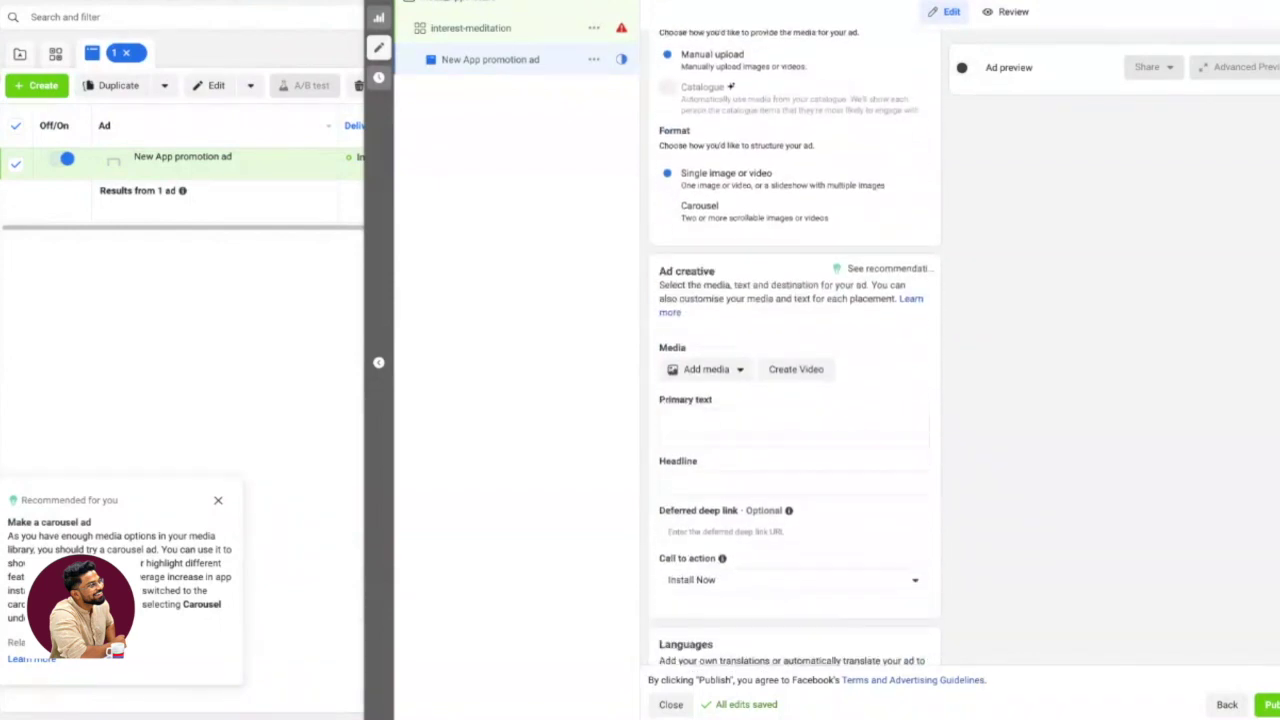
left_click(676, 422)
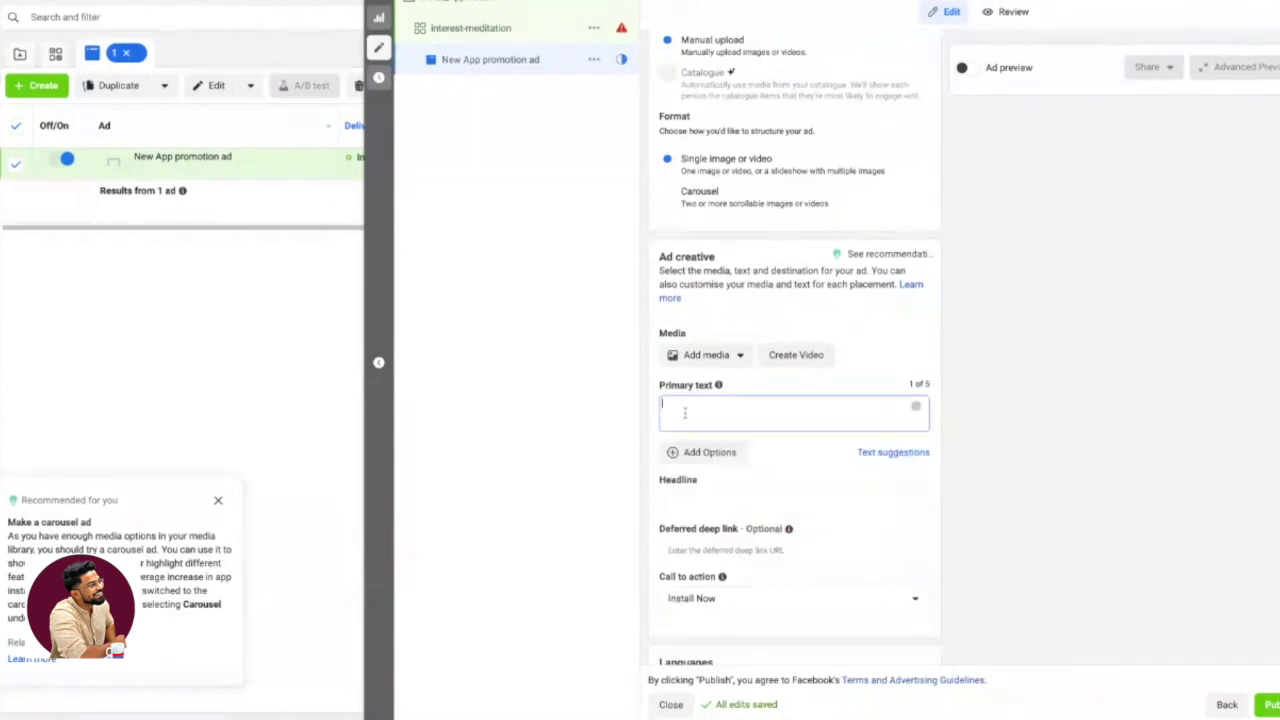
left_click(723, 497)
scroll(757, 494, "down", 1)
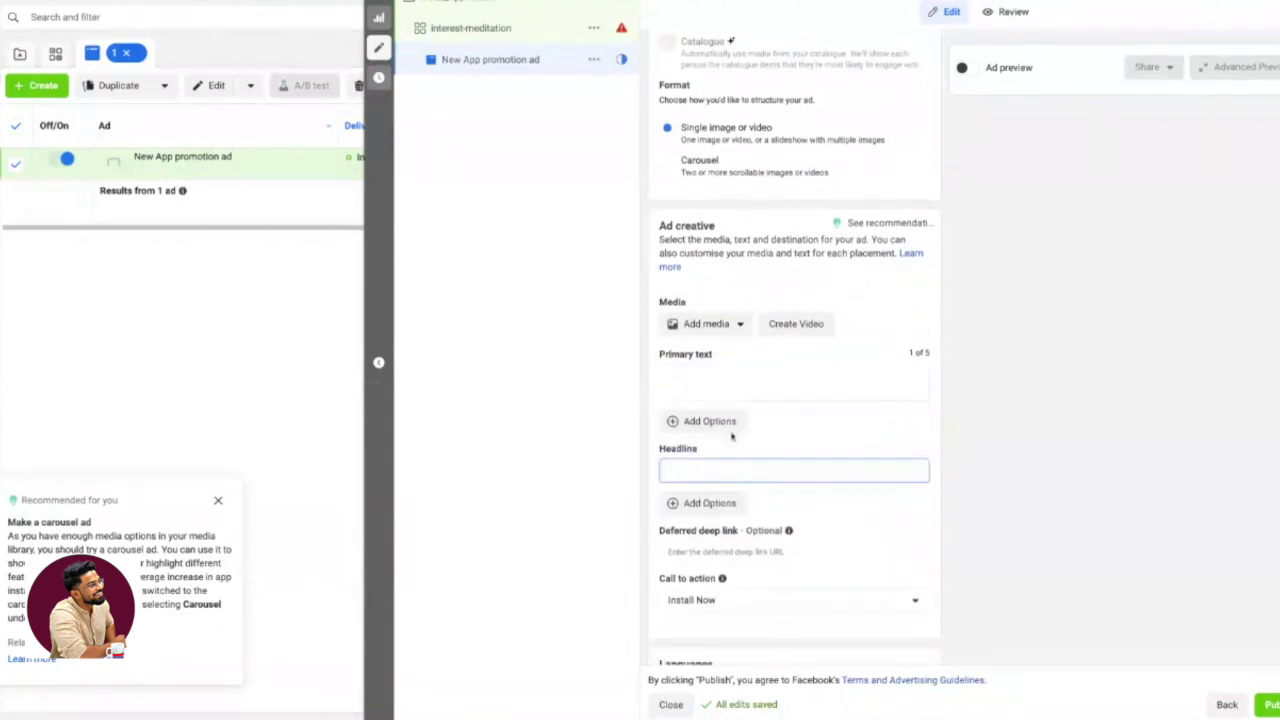
mouse_move(719, 350)
left_click(688, 326)
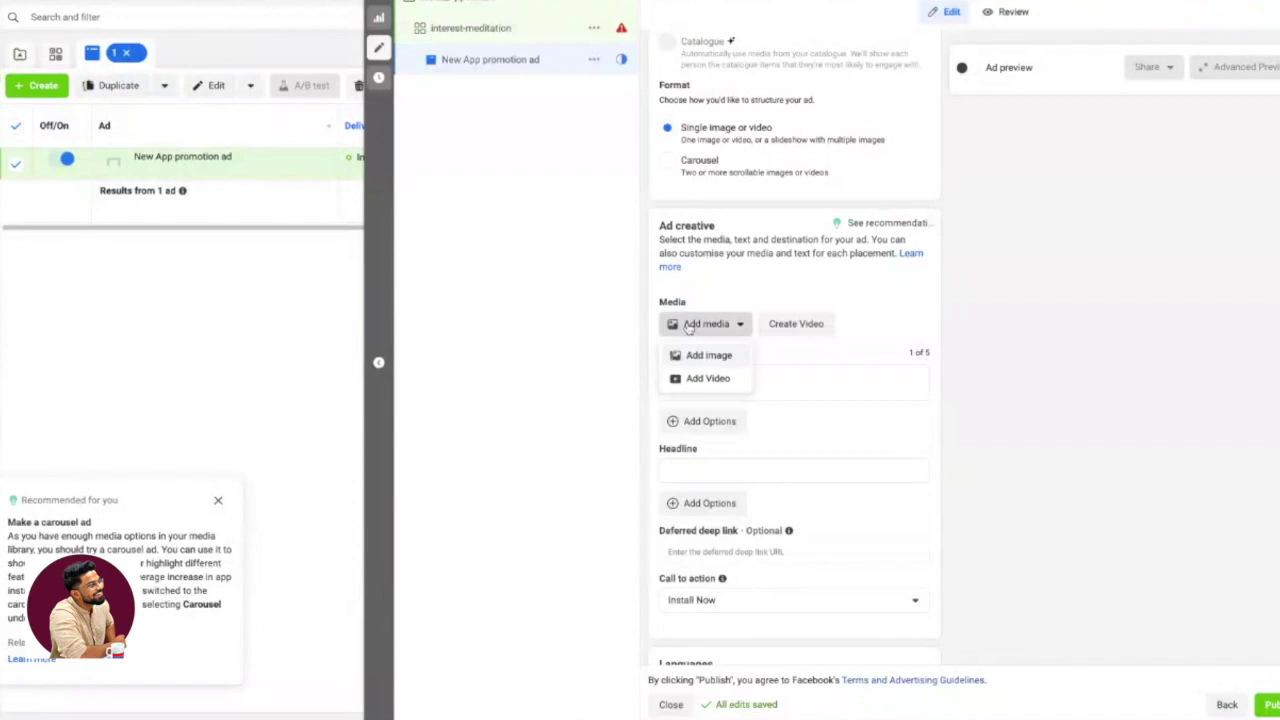
left_click(1062, 427)
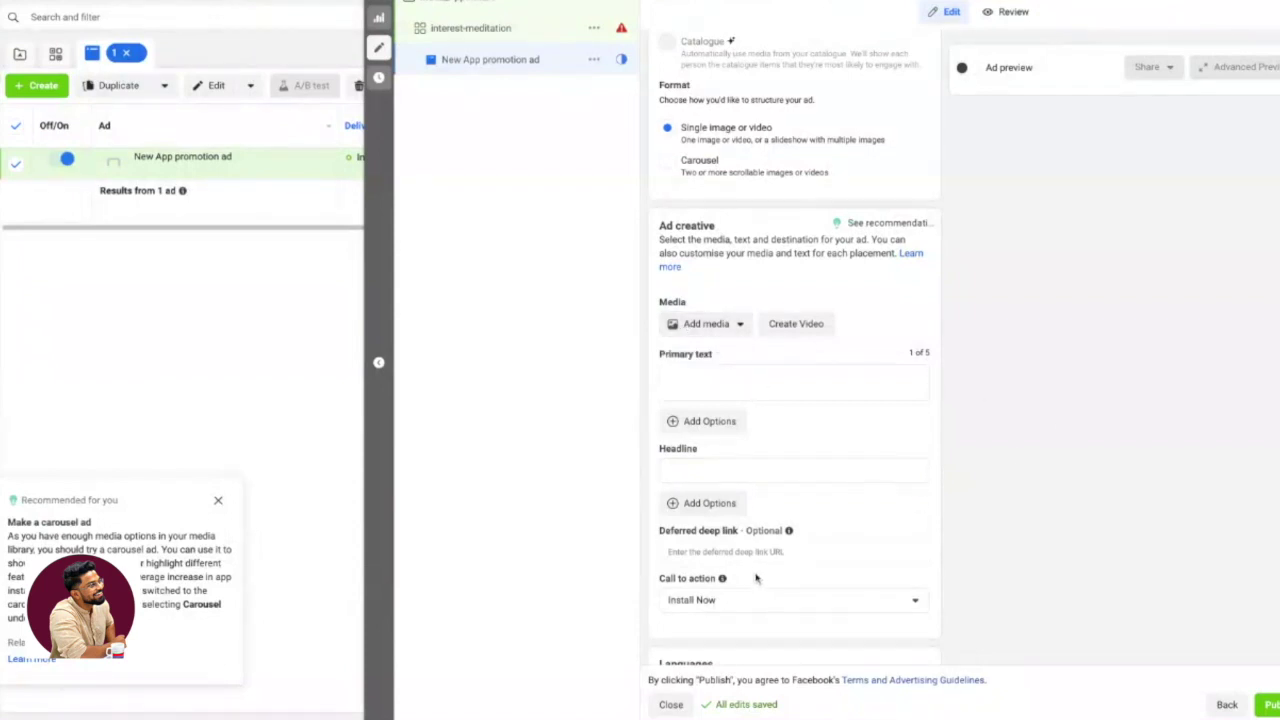
scroll(748, 396, "down", 1)
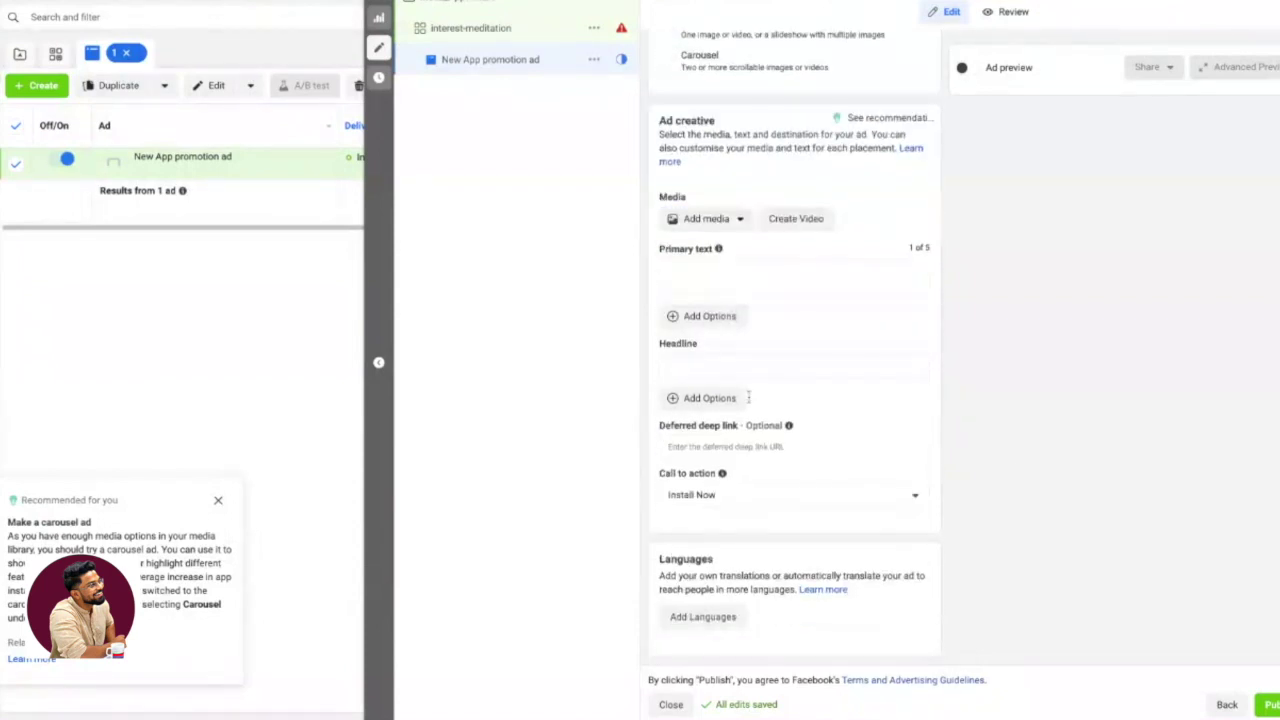
left_click(740, 269)
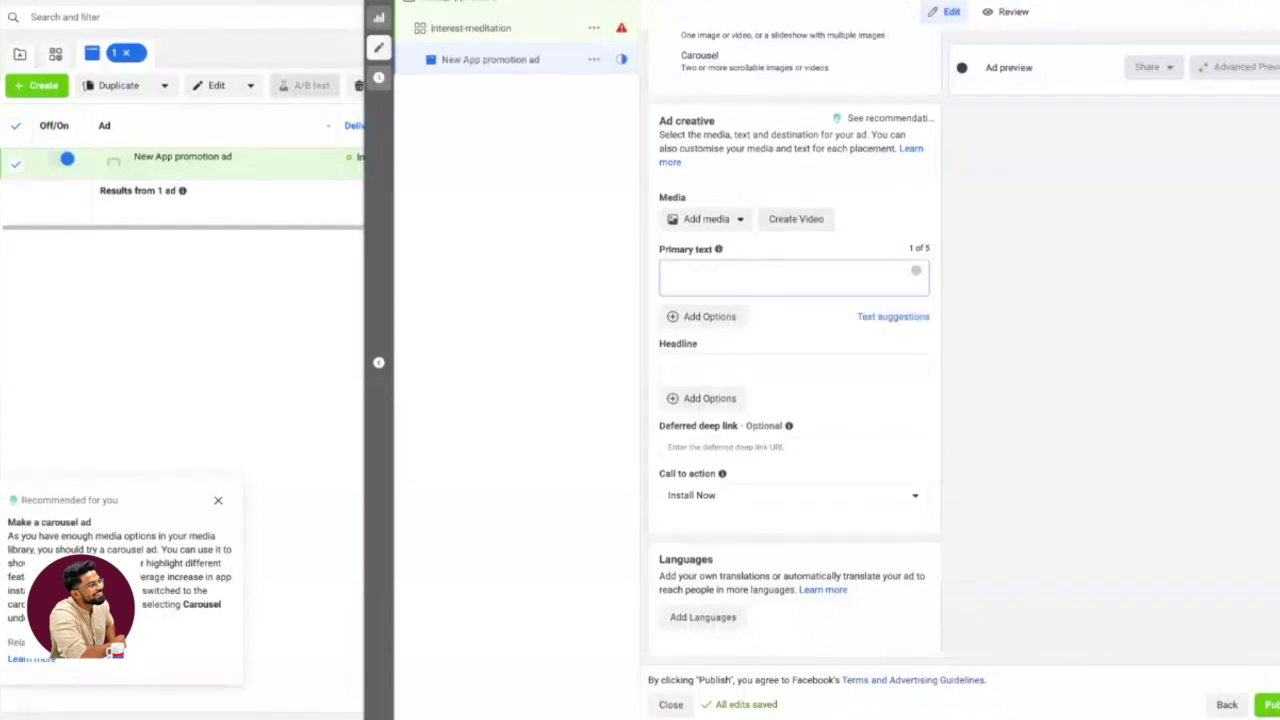
left_click(725, 367)
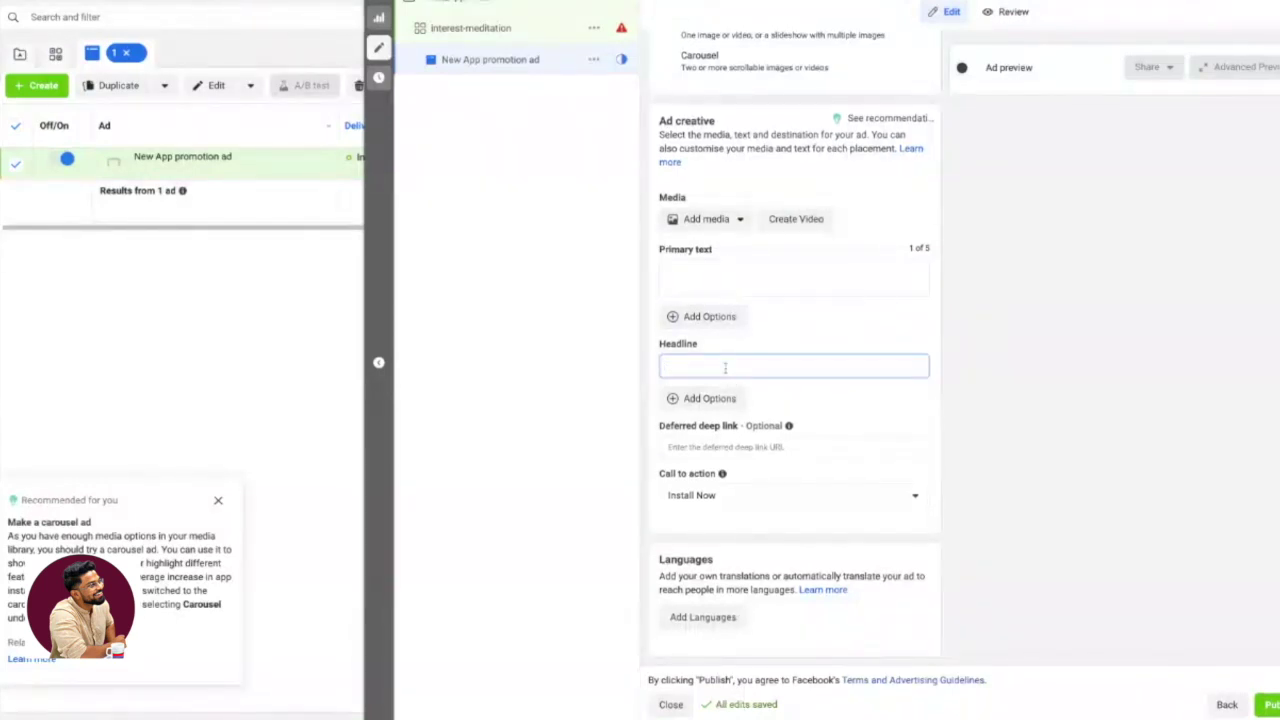
left_click(704, 277)
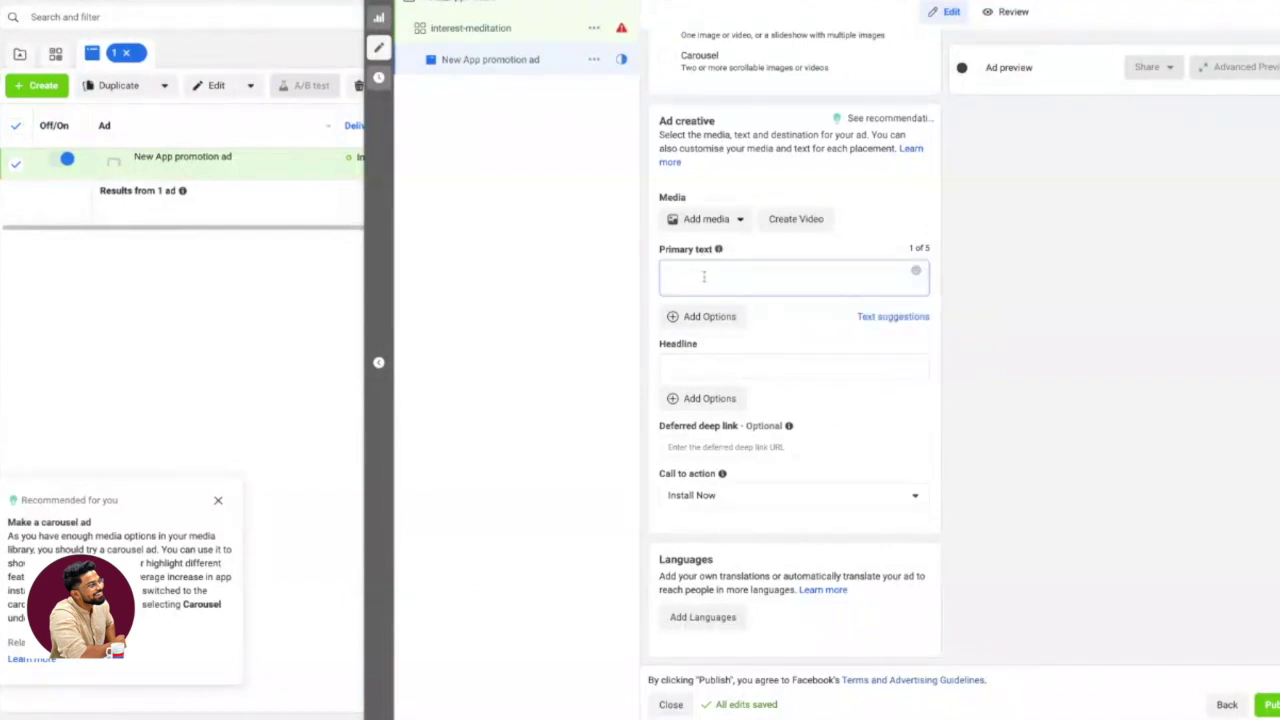